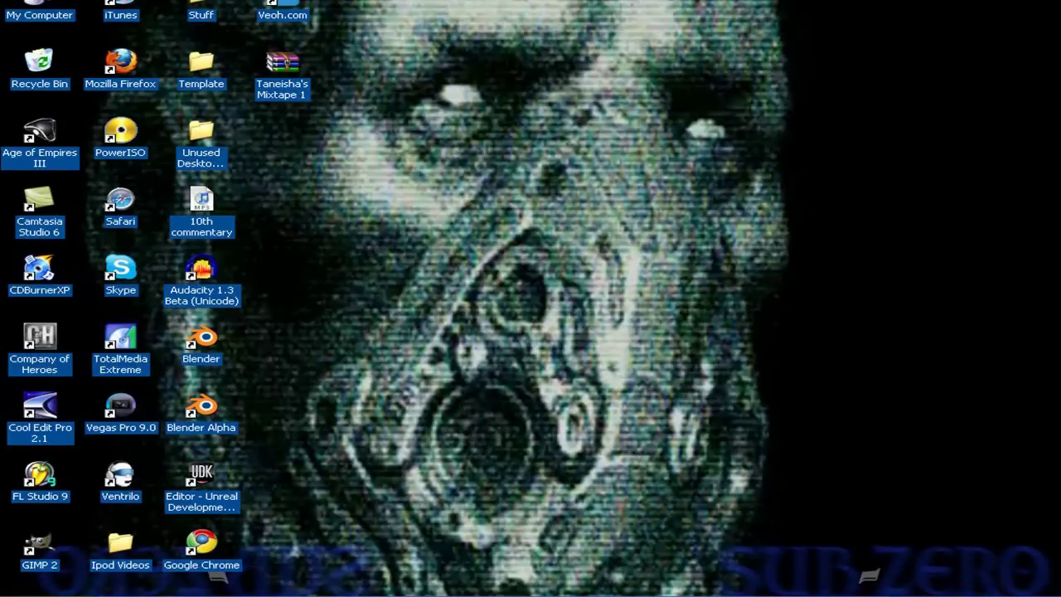
Launch Vegas Pro 9.0 from its desktop icon to get an empty 1440x1080, 29.970i project.
left_click(217, 590)
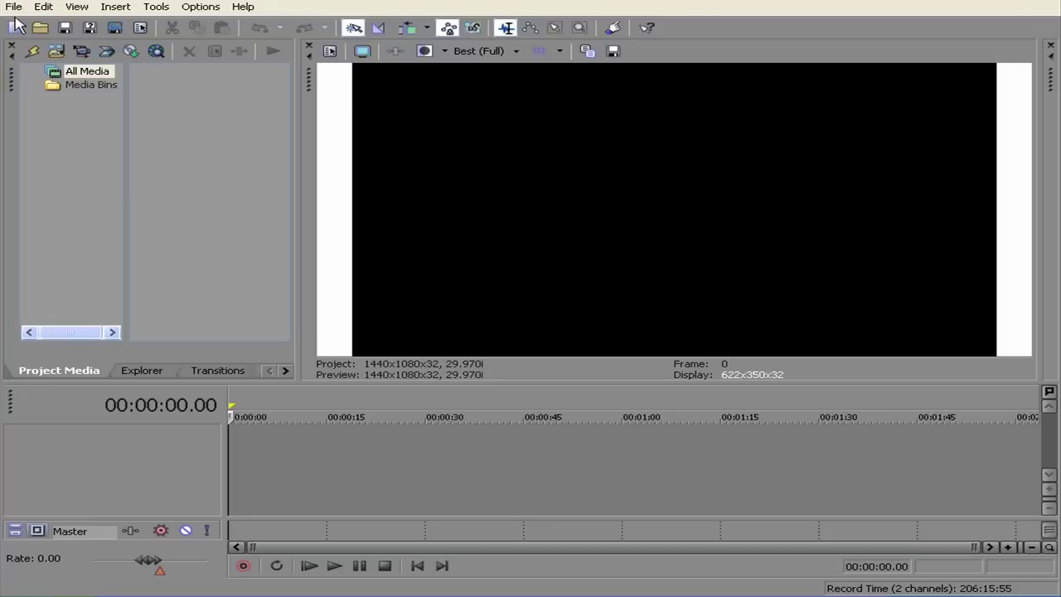
Skip the open-project dialog and browse the Import Media dialog to My Documents > My Videos.
left_click(39, 29)
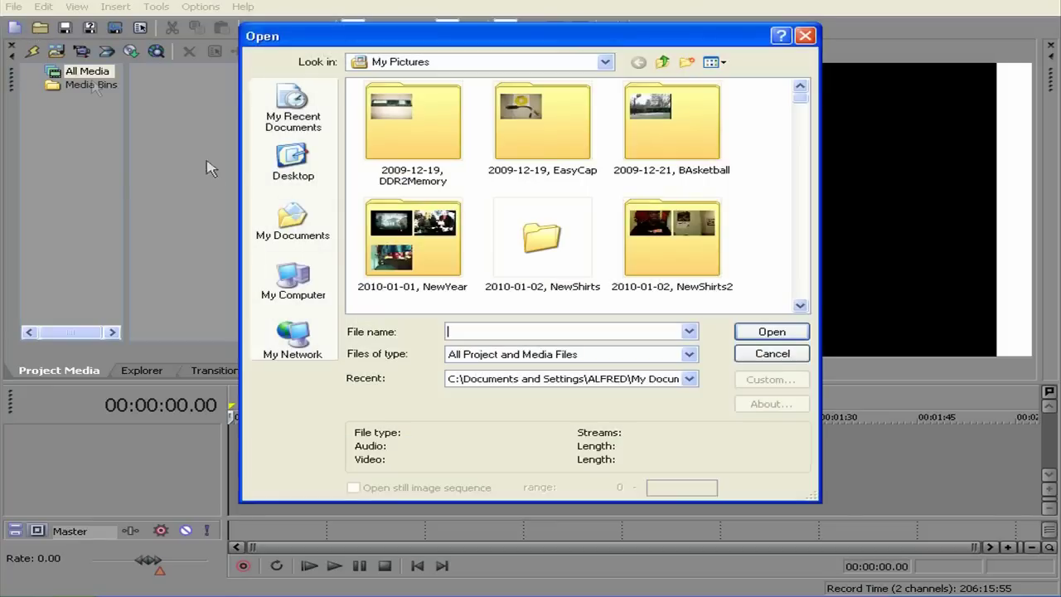
left_click(770, 351)
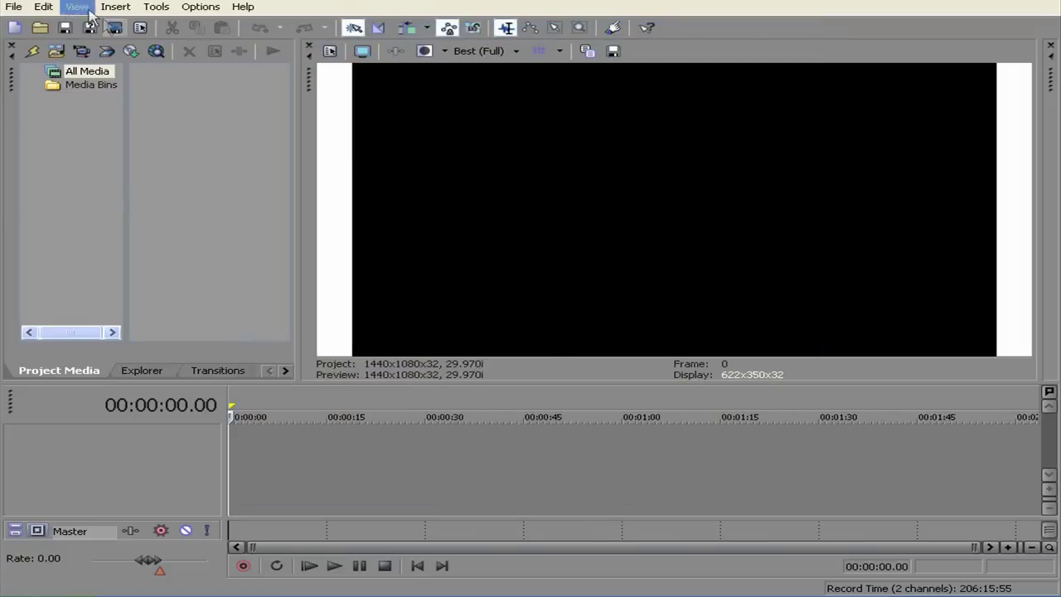
left_click(12, 7)
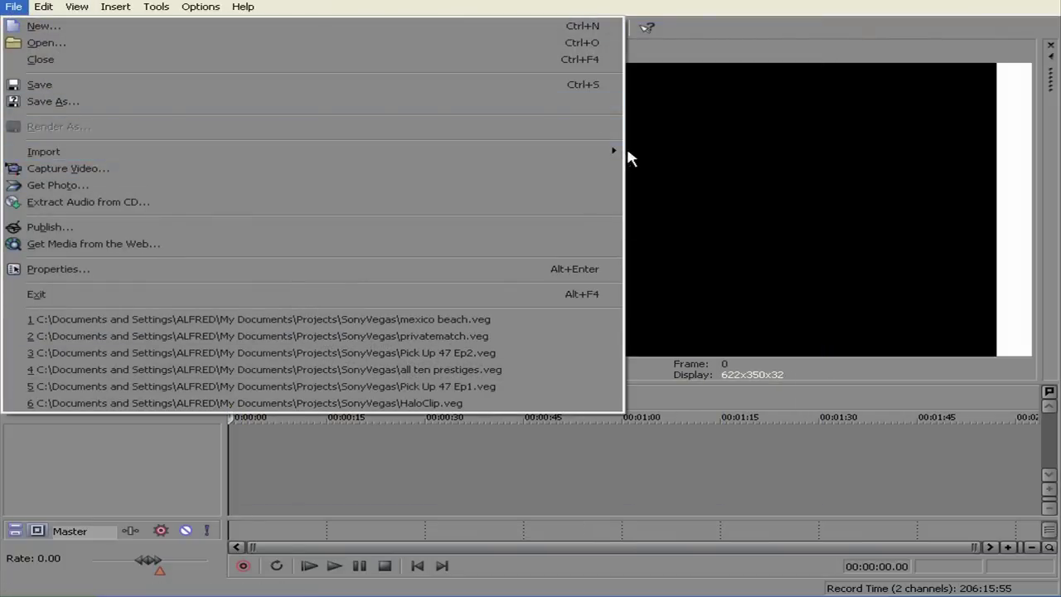
left_click(637, 150)
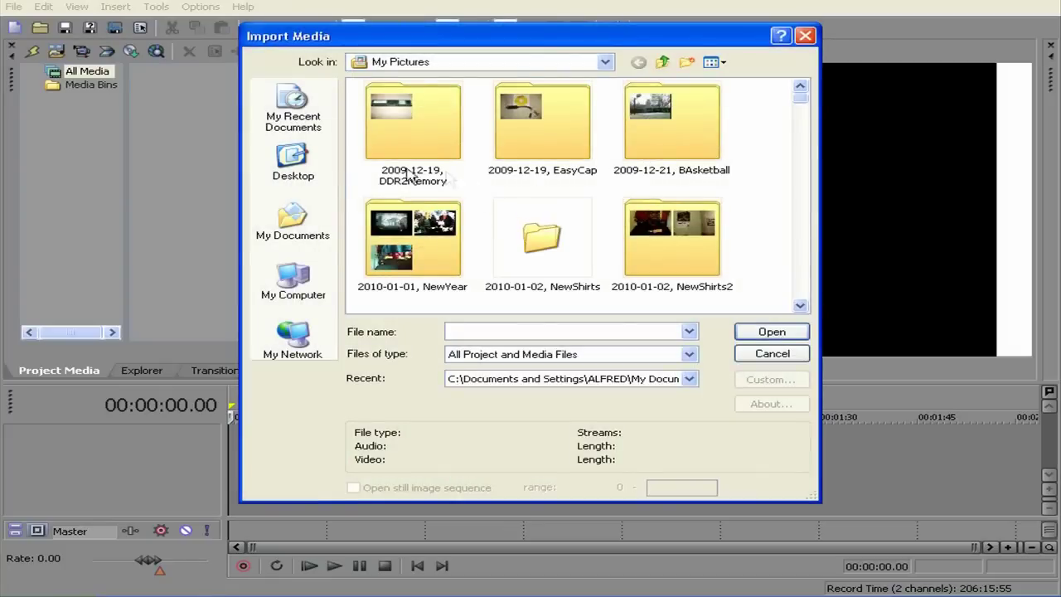
left_click(308, 230)
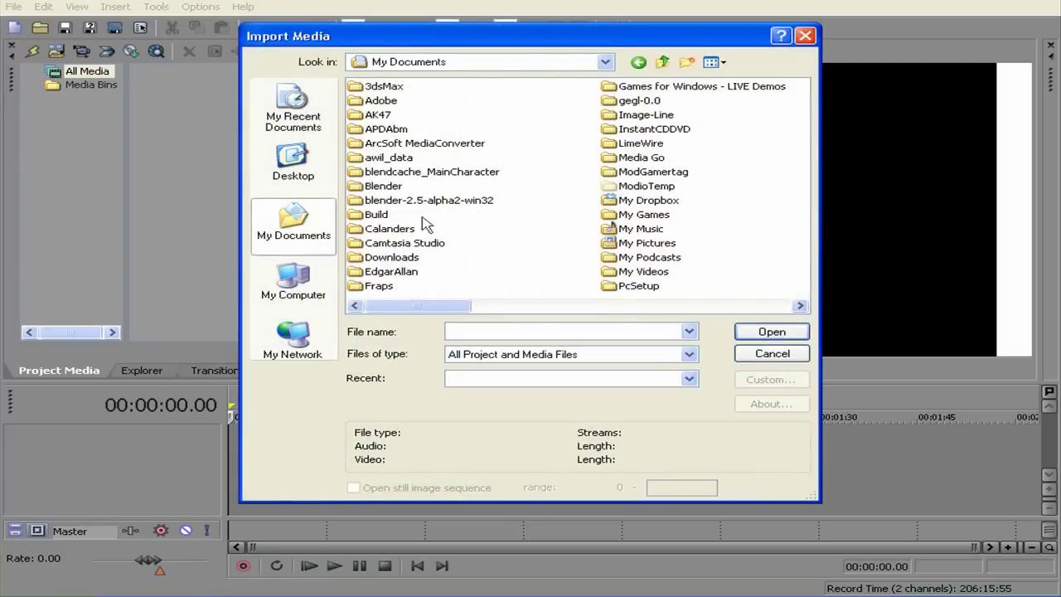
double_click(630, 274)
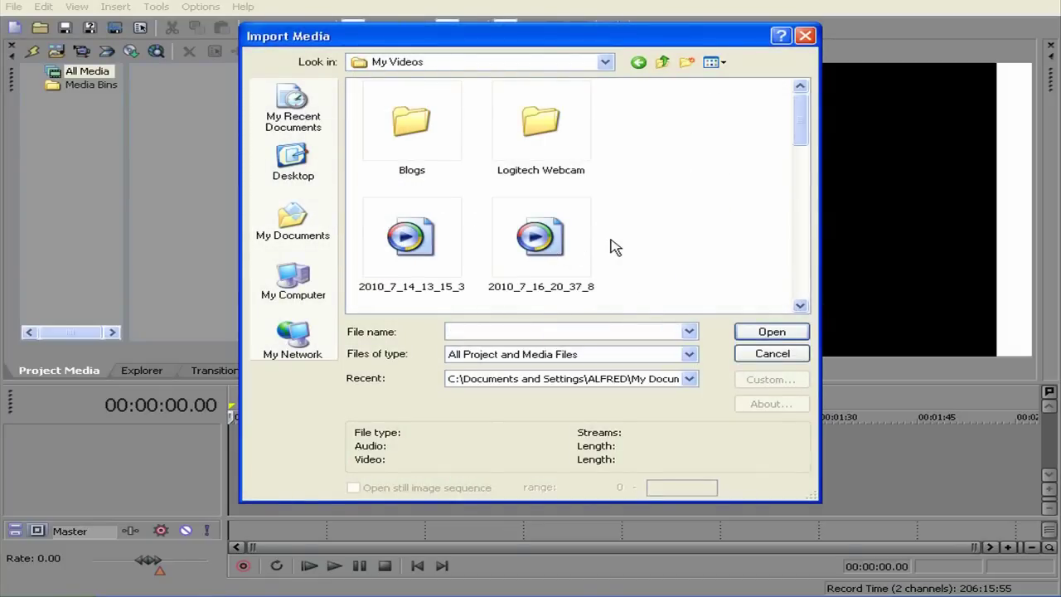
Import both Good Clip and Modern Warfare 2 Vacation Style into Project Media.
scroll(614, 247, "down", 5)
scroll(614, 246, "down", 5)
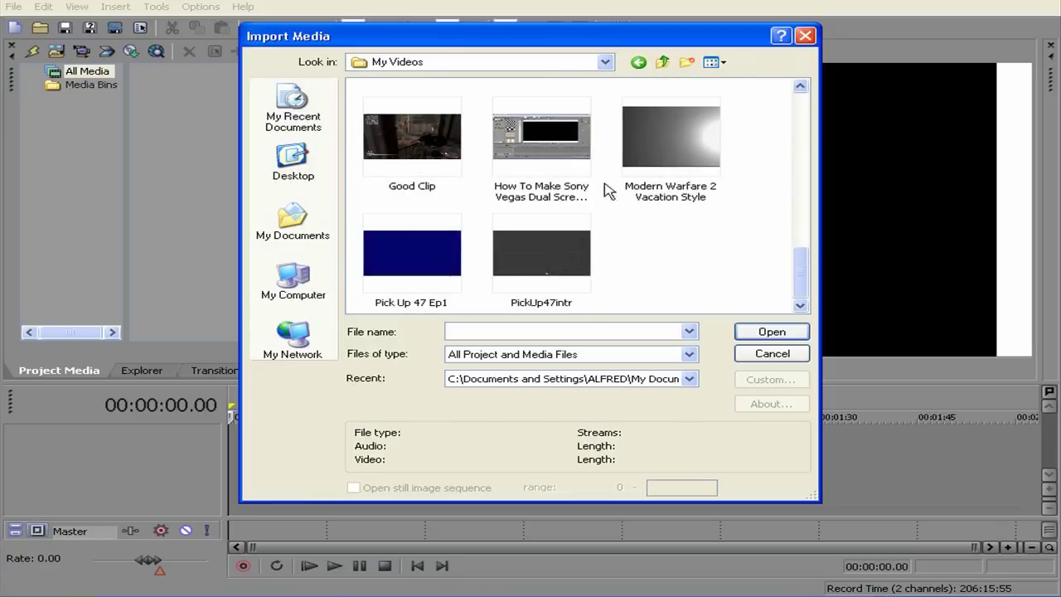
left_click(411, 137)
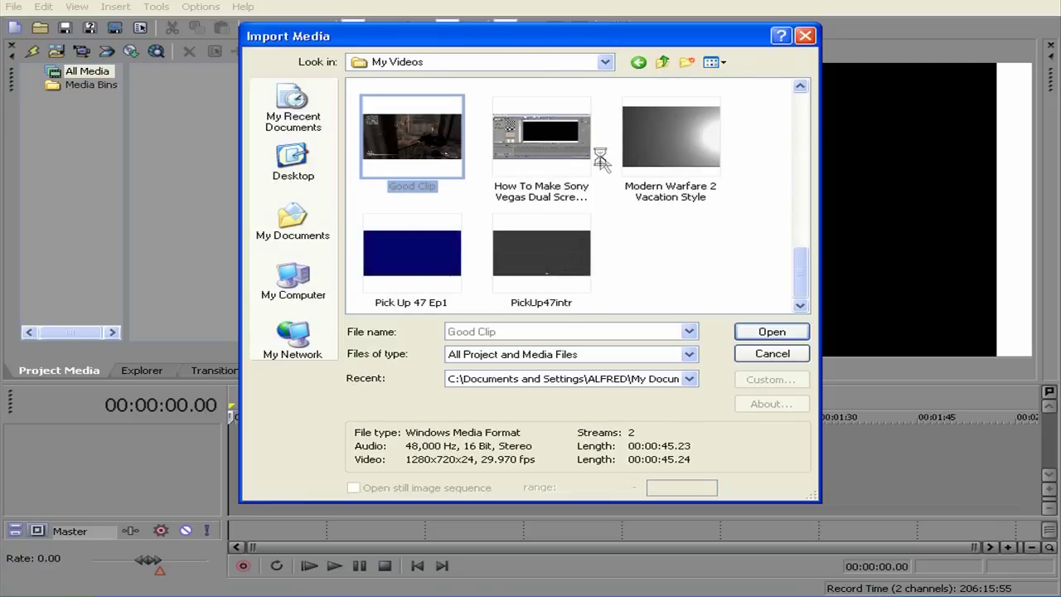
scroll(670, 159, "up", 3)
scroll(670, 160, "down", 3)
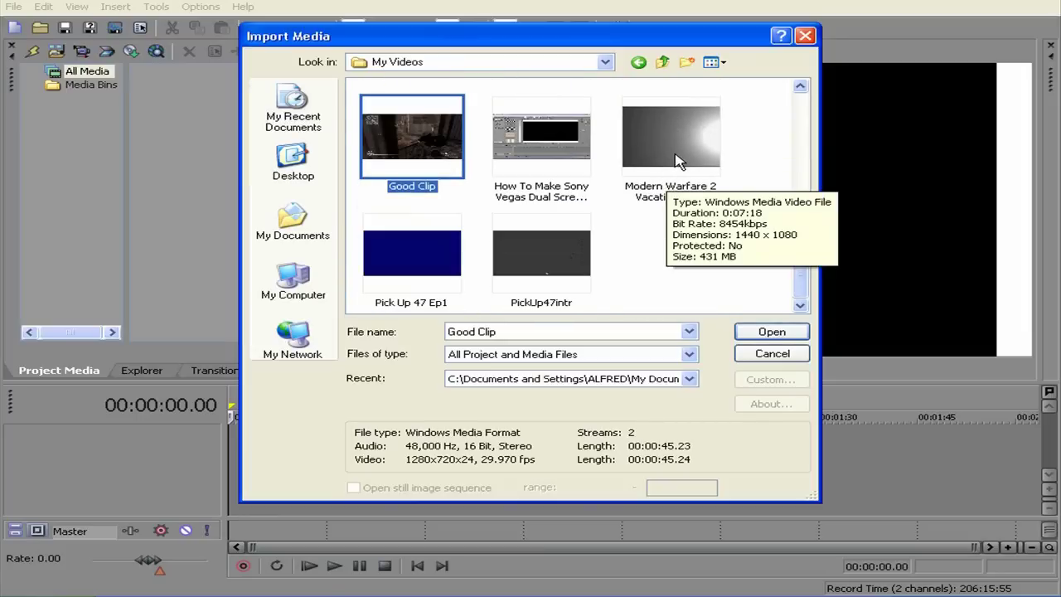
left_click(684, 197, "ctrl")
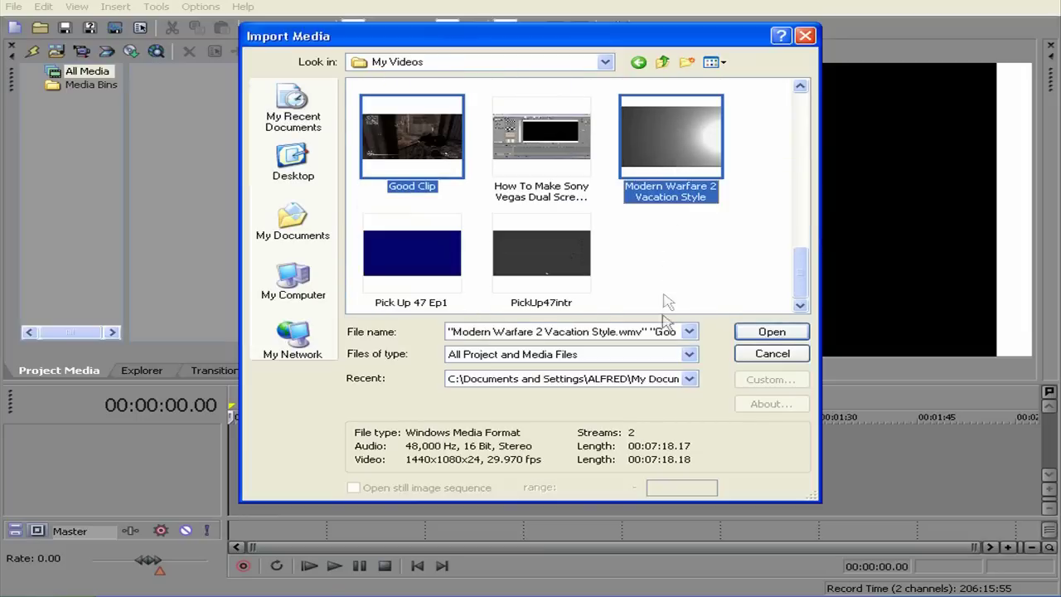
left_click(748, 334)
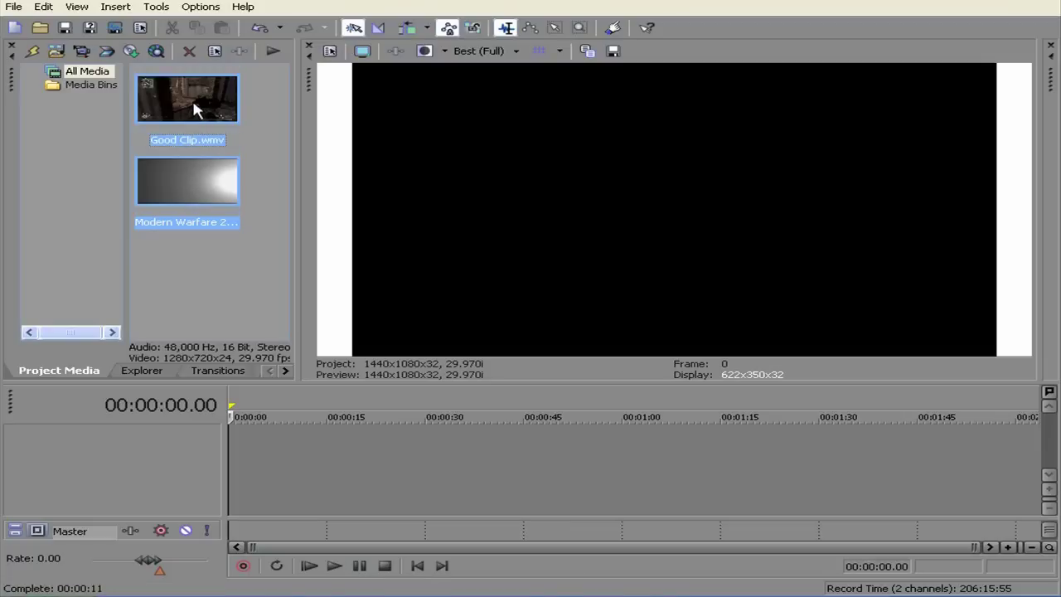
Drag Good Clip alone onto the timeline and raise the splitter for more timeline room.
left_click(197, 110)
left_click_drag(189, 112, 232, 448)
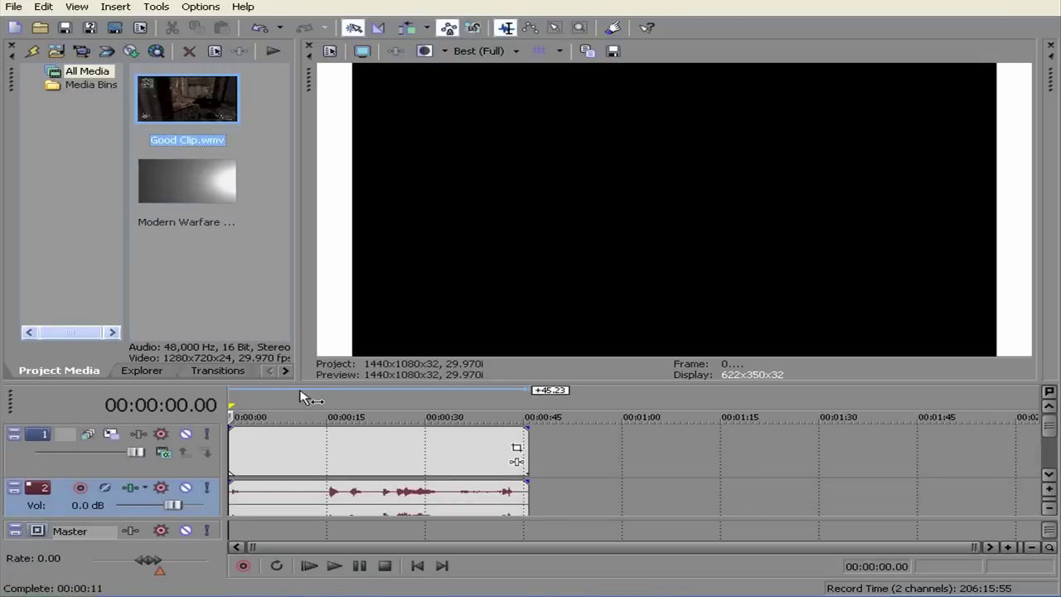
left_click_drag(293, 382, 293, 306)
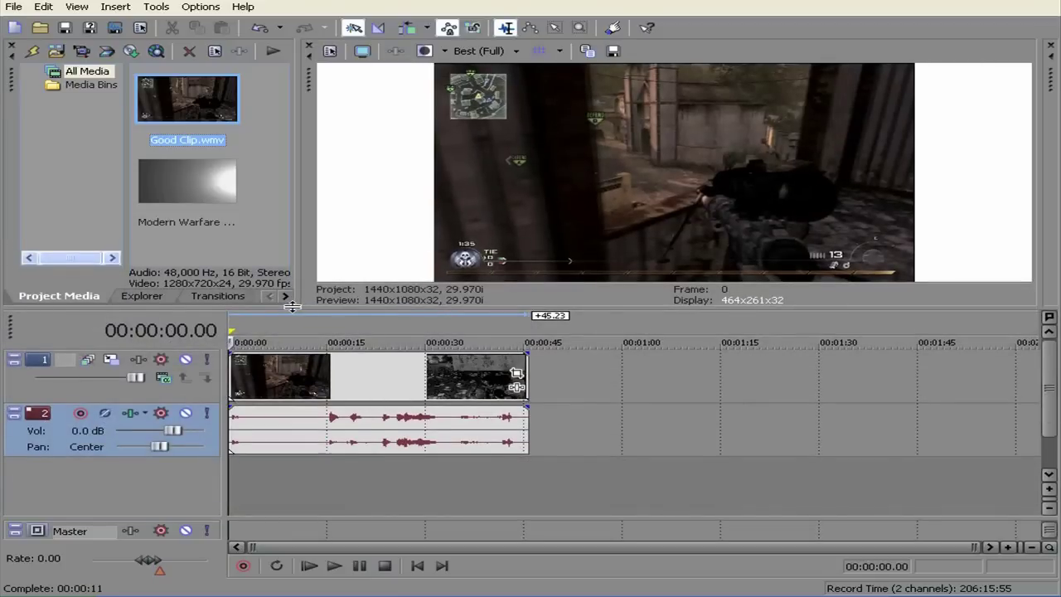
Keep preview quality at Best (Full) and bring up Good Clip's Event Pan/Crop.
left_click(481, 51)
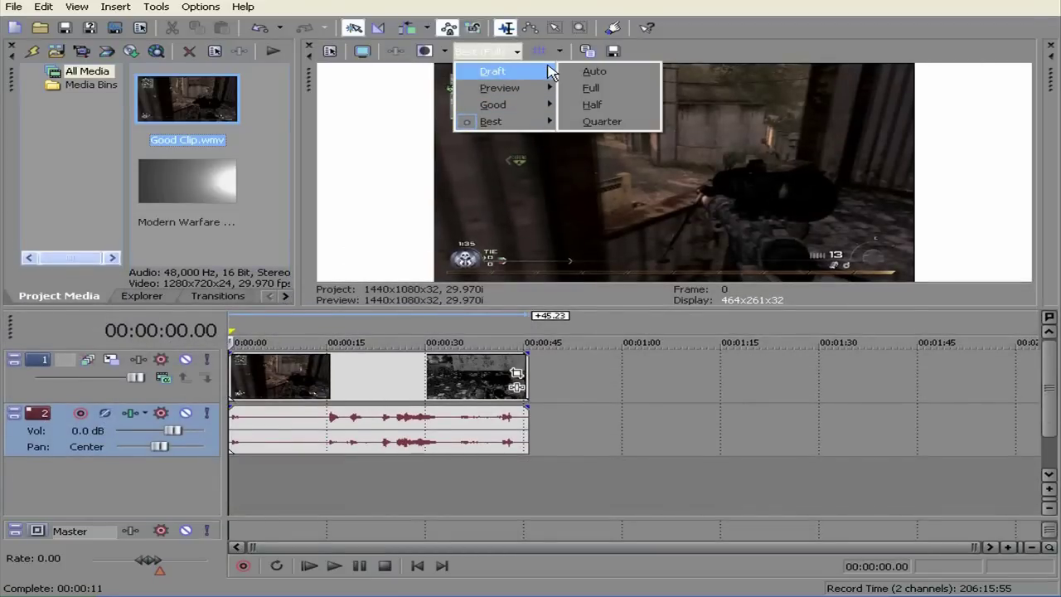
mouse_move(549, 122)
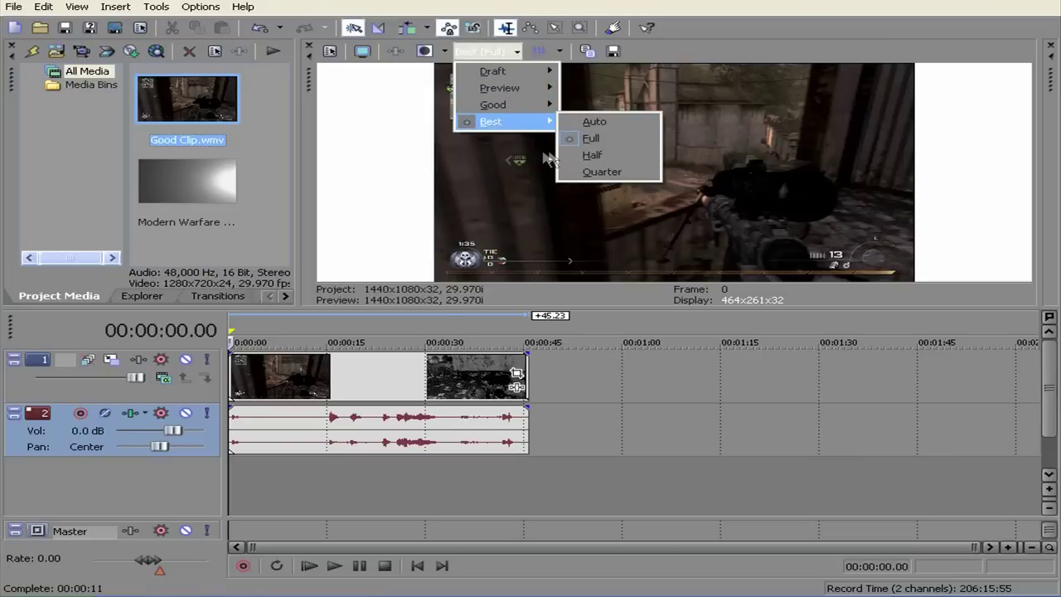
left_click(116, 493)
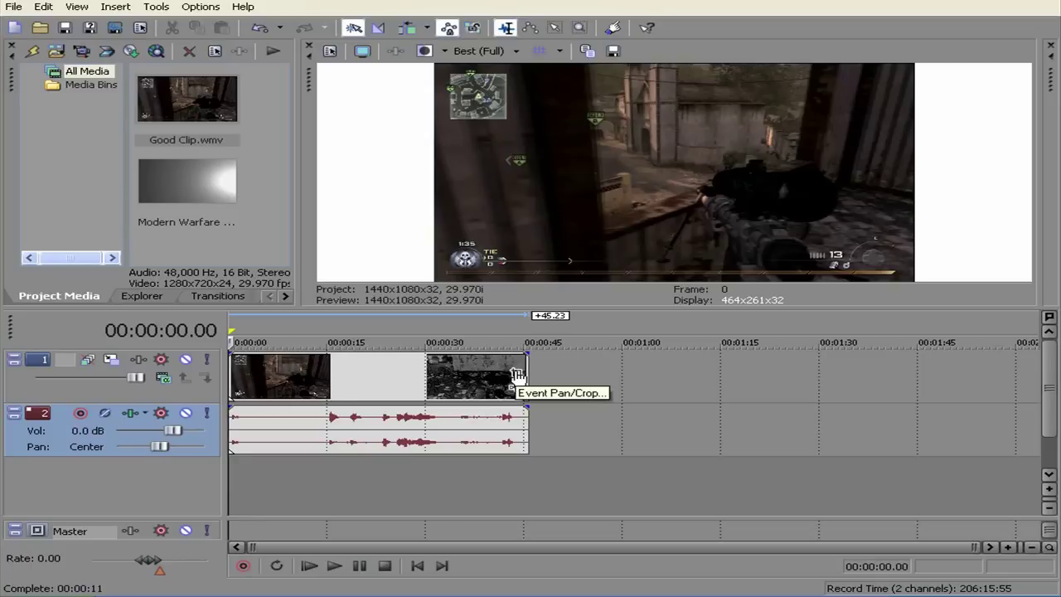
left_click(517, 374)
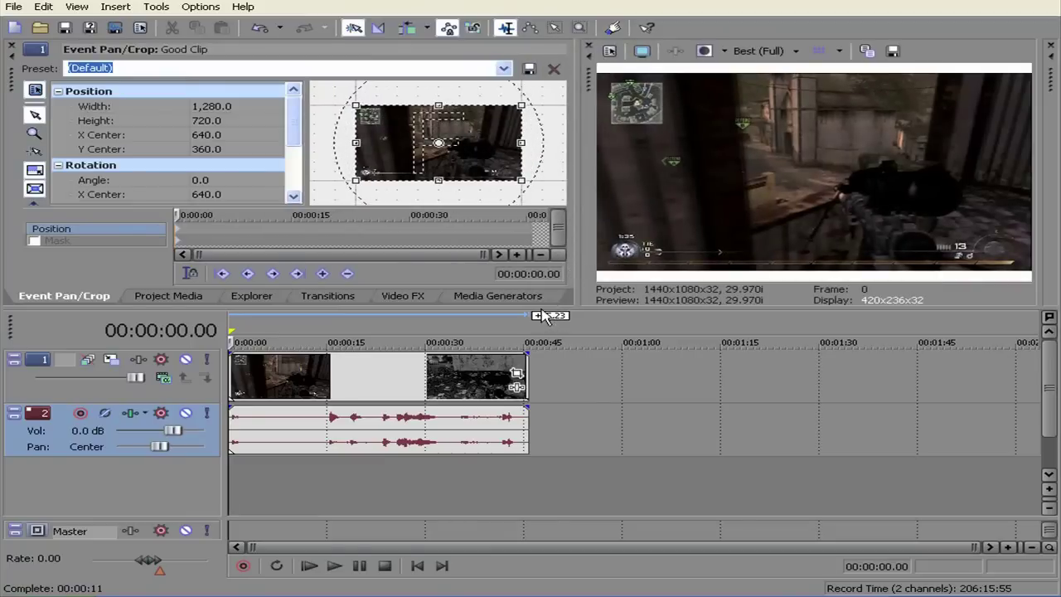
Resize Good Clip's Pan/Crop frame to 2,784 x 1,566, centred at X 0.0, Y 104.0.
left_click_drag(543, 315, 519, 404)
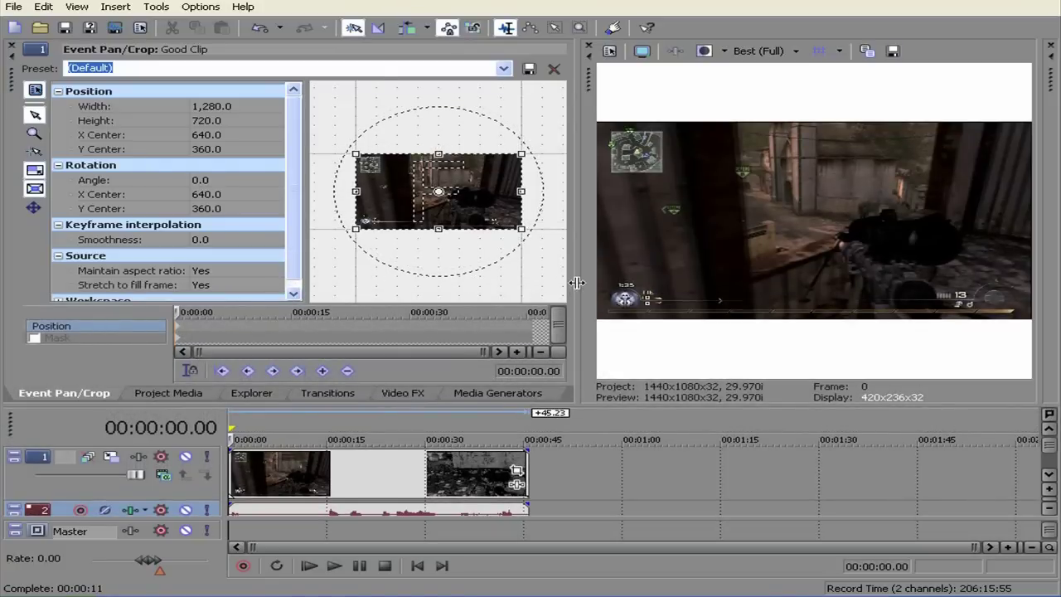
left_click_drag(577, 282, 598, 283)
left_click_drag(534, 234, 628, 308)
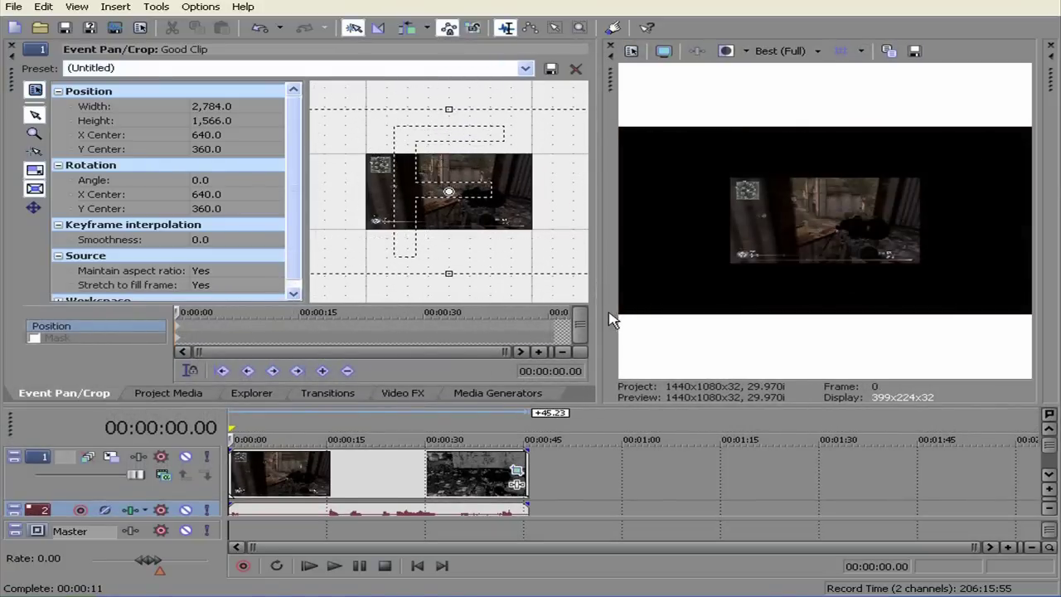
left_click_drag(602, 306, 671, 309)
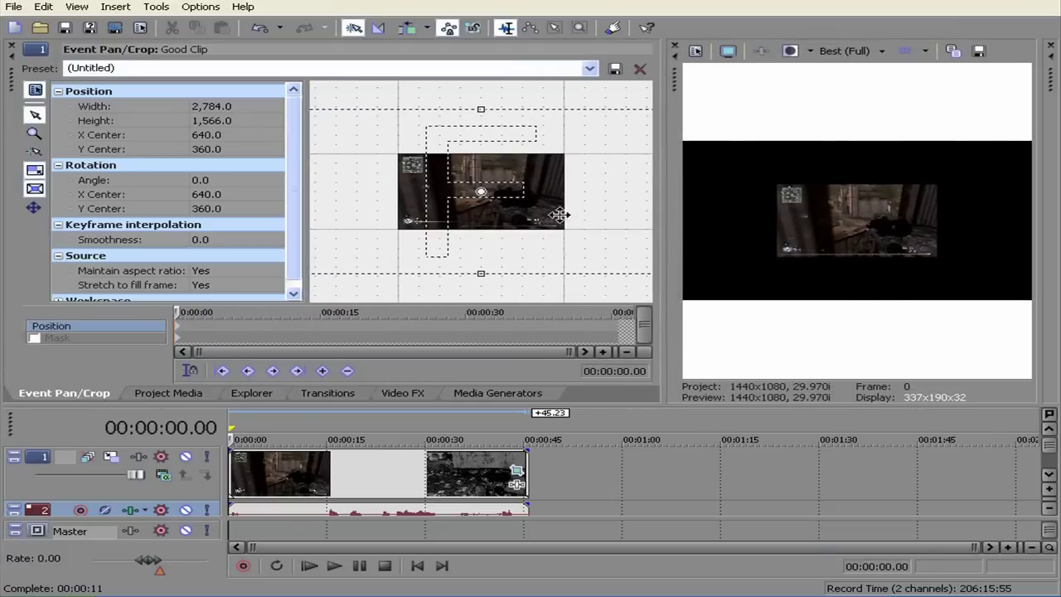
left_click_drag(551, 216, 635, 210)
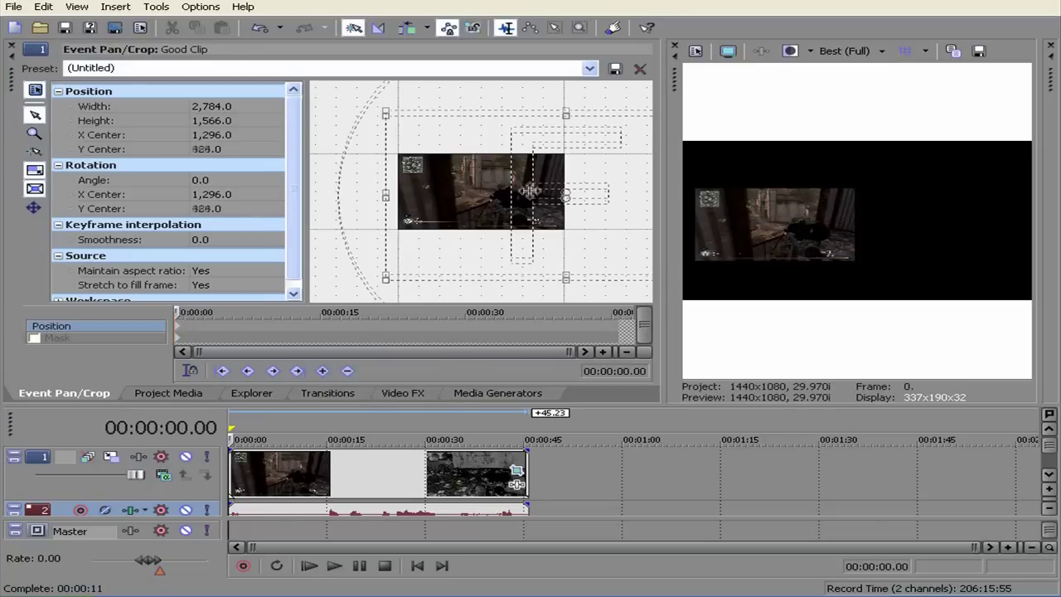
left_click_drag(530, 184, 362, 157)
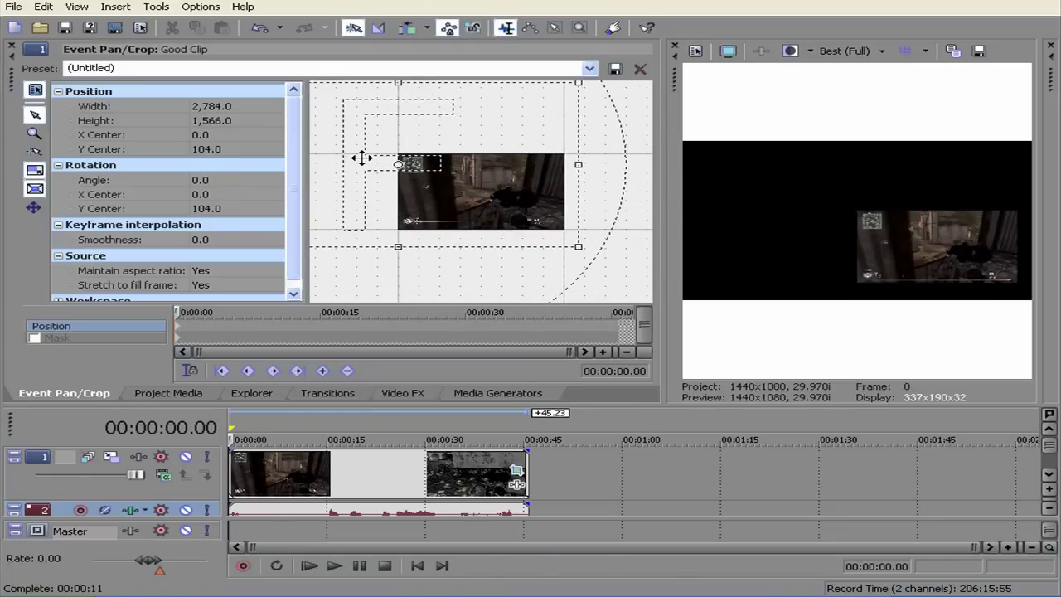
Add Good Clip position keyframes at about 5 and 10 seconds, moving the picture each time.
left_click(224, 329)
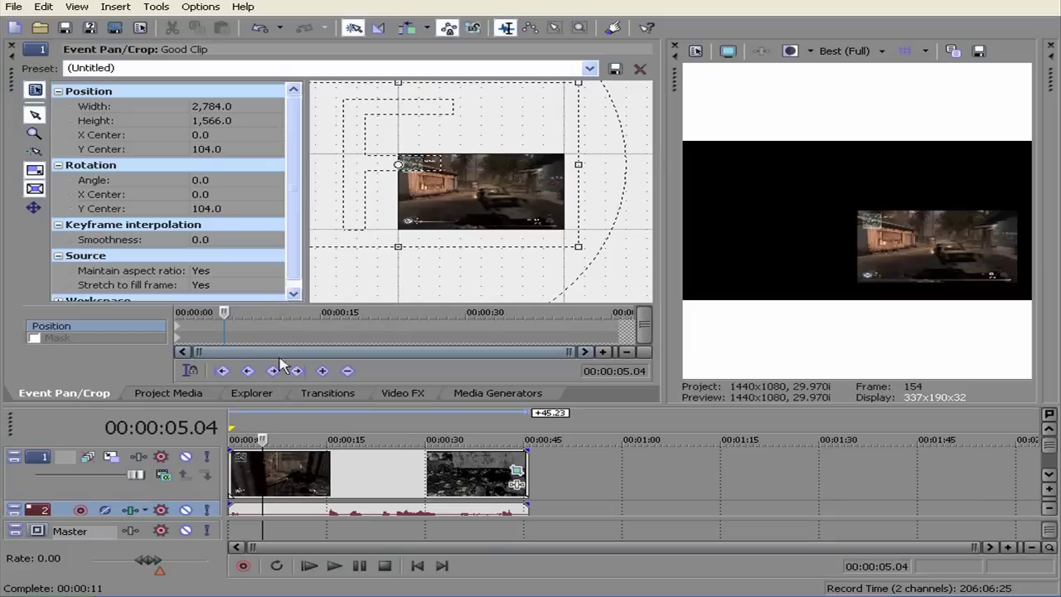
left_click(322, 370)
left_click_drag(416, 213, 444, 210)
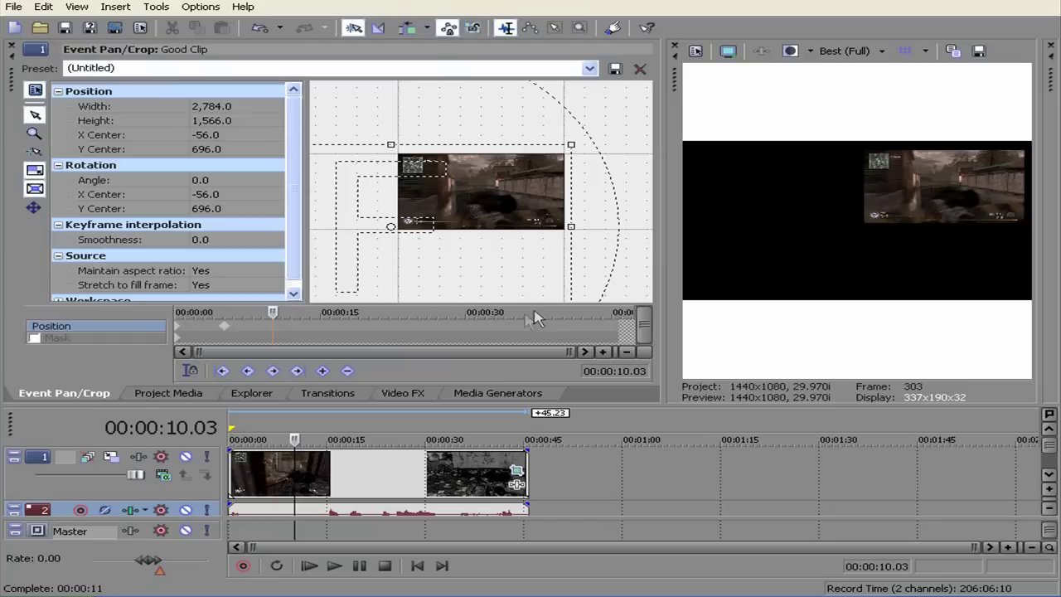
left_click_drag(508, 245, 691, 256)
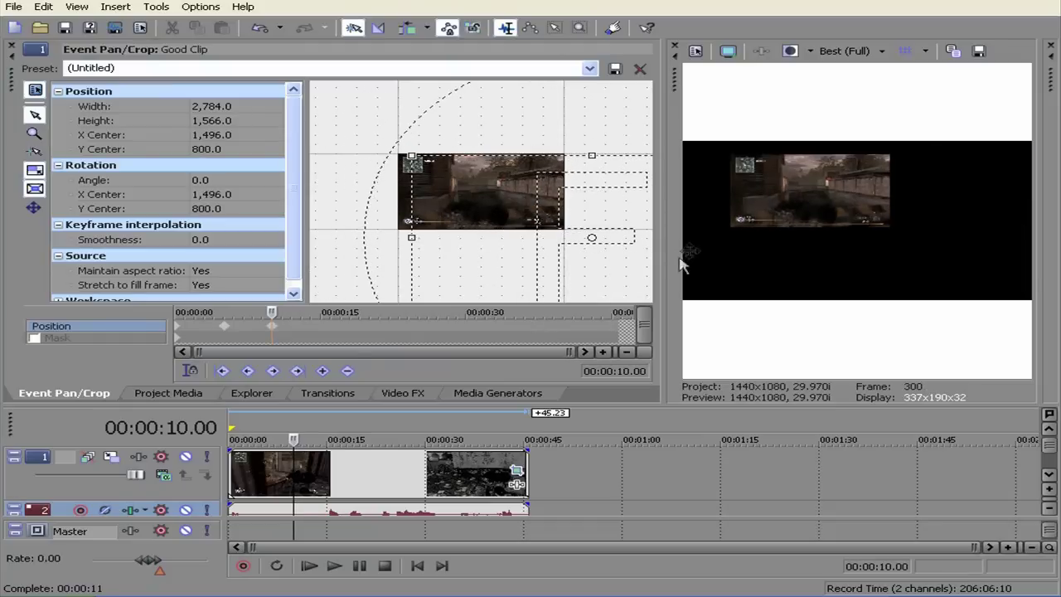
left_click_drag(466, 246, 445, 239)
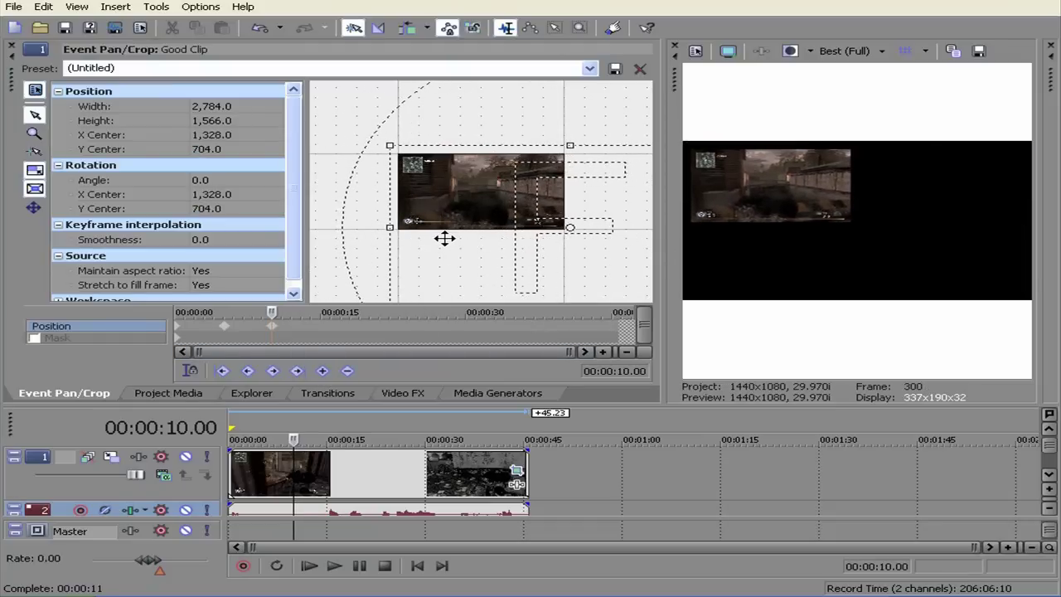
Keyframe Good Clip at 15.01 seconds centred at X 1,312, Y 16.0, then return to the start.
left_click(321, 335)
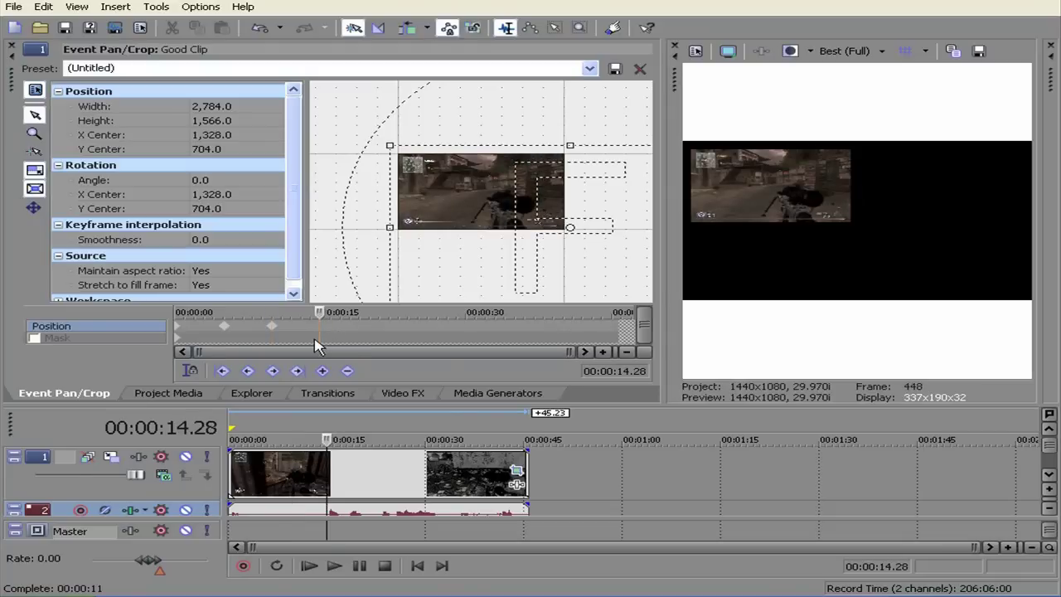
key("Right")
key("Right")
key("Right")
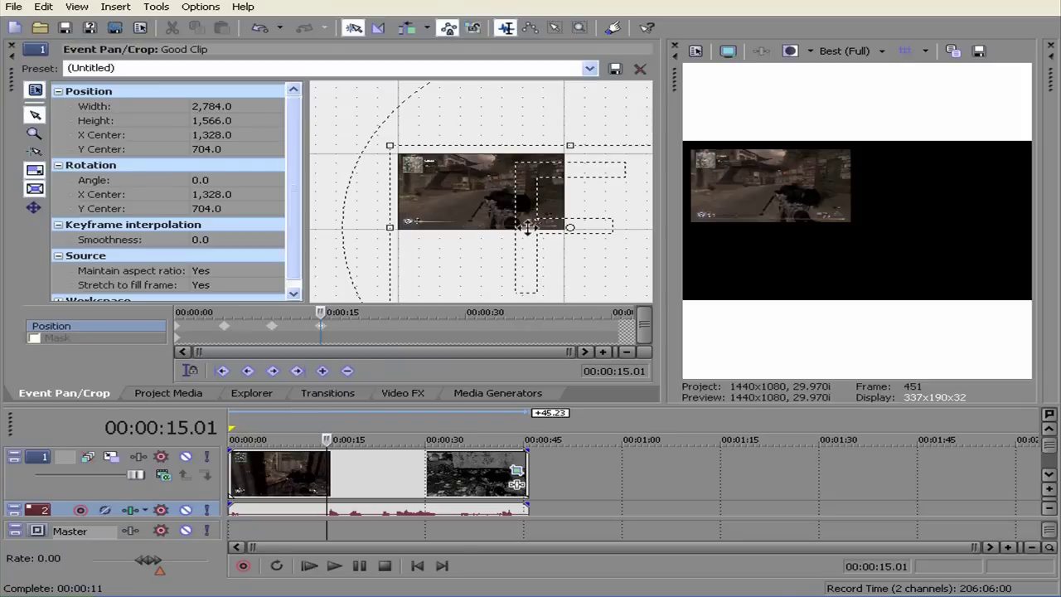
left_click_drag(525, 230, 502, 185)
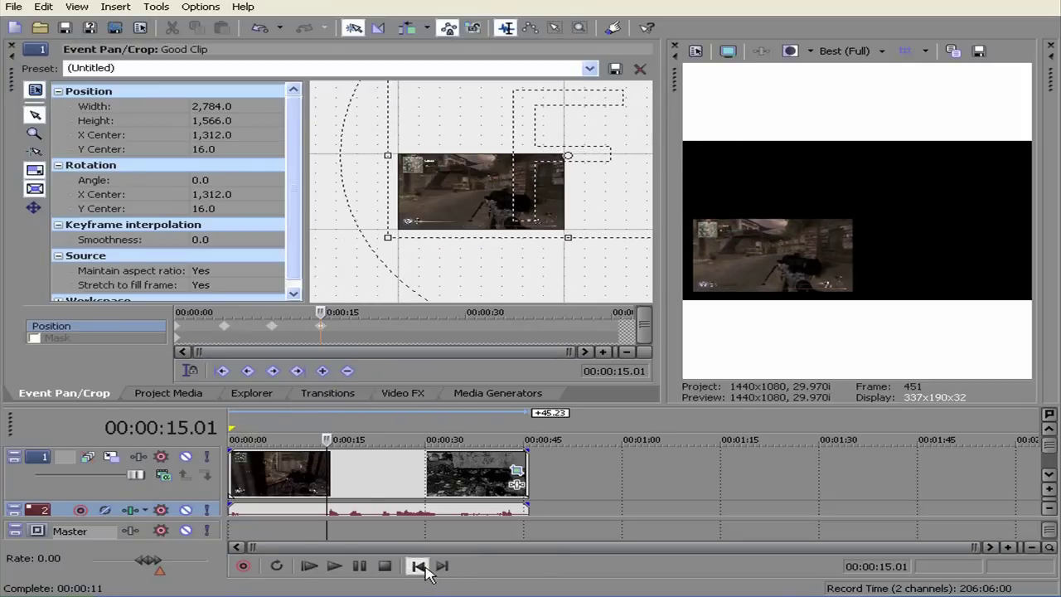
left_click(416, 565)
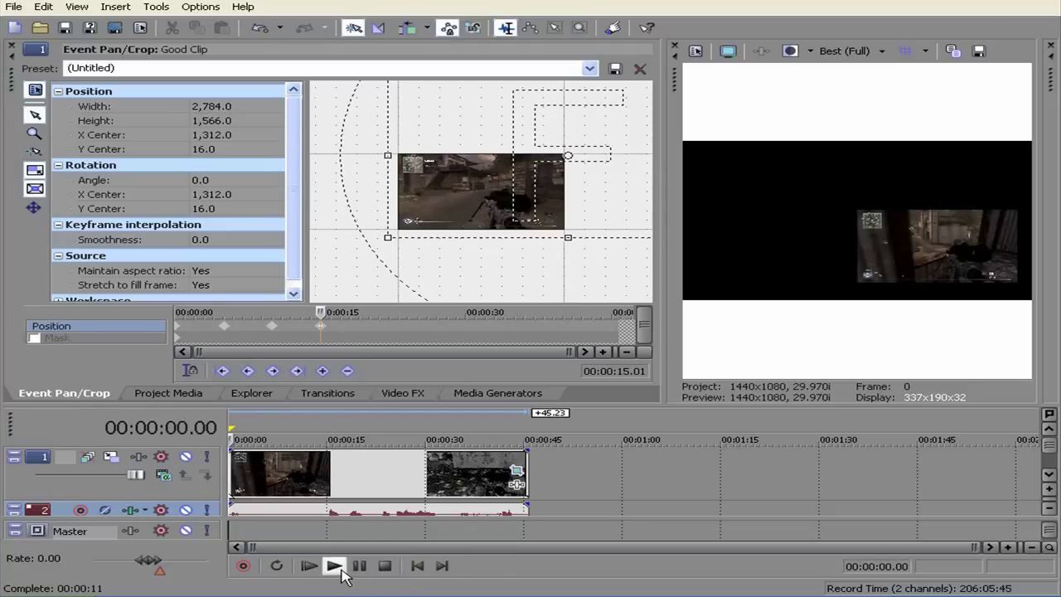
Set the preview quality to Preview (Auto).
left_click(849, 50)
mouse_move(889, 95)
left_click(957, 105)
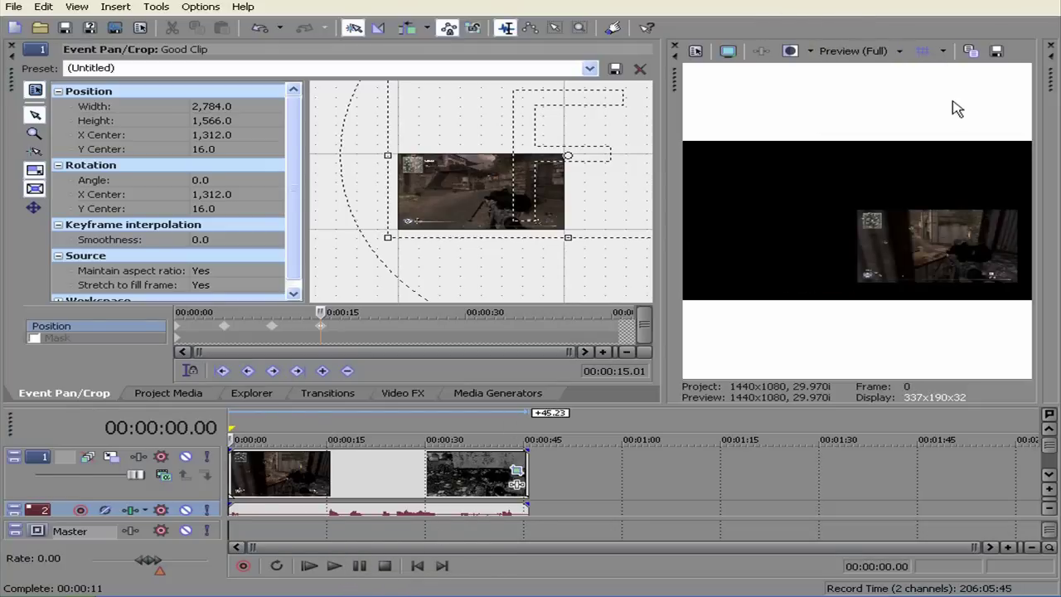
left_click(868, 55)
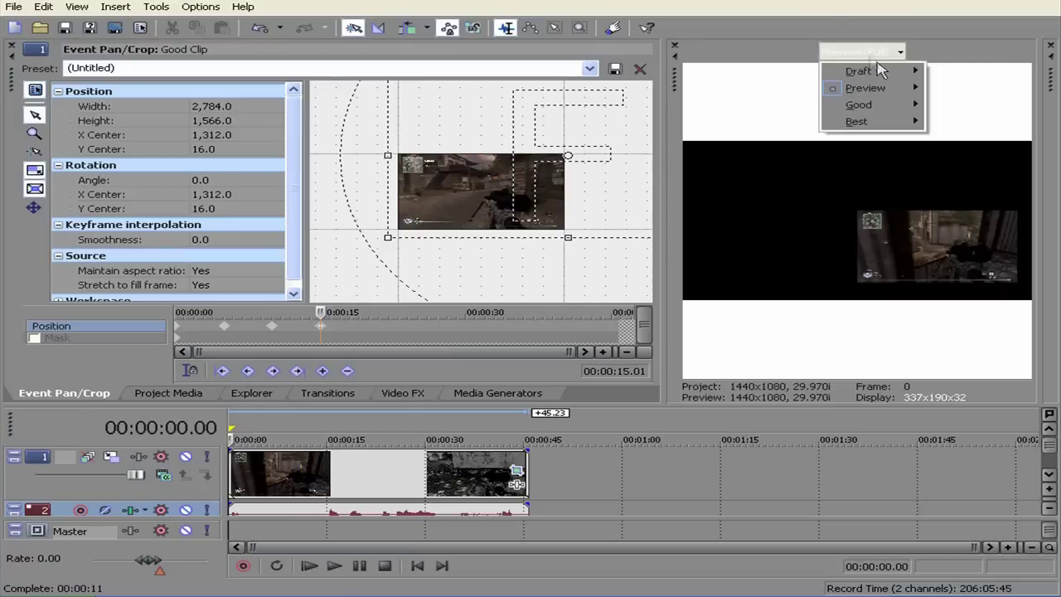
left_click(929, 88)
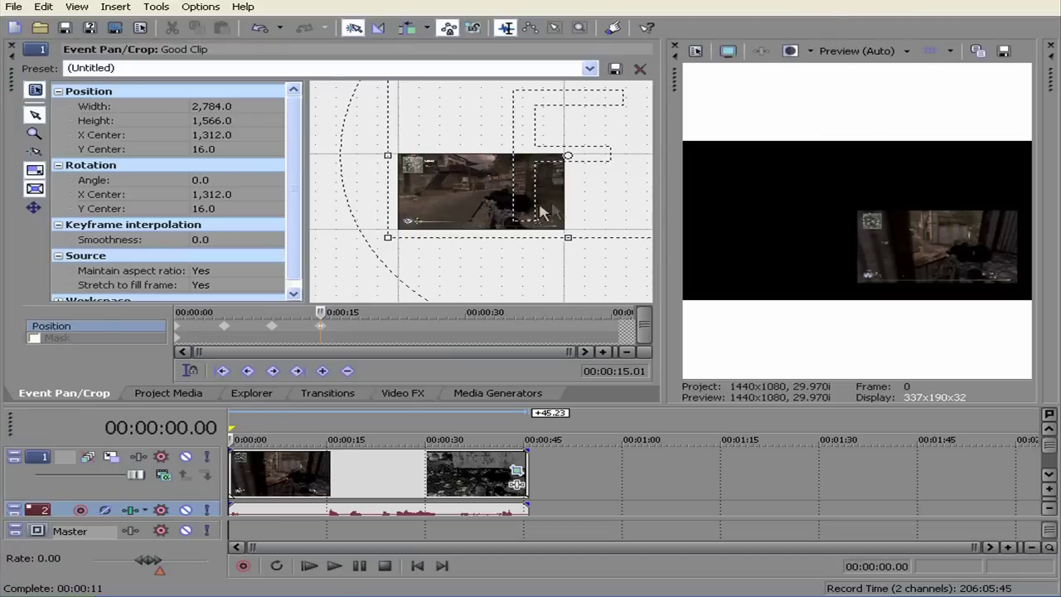
Play back the Good Clip animation, stop it, and enlarge the timeline vertically.
left_click(336, 566)
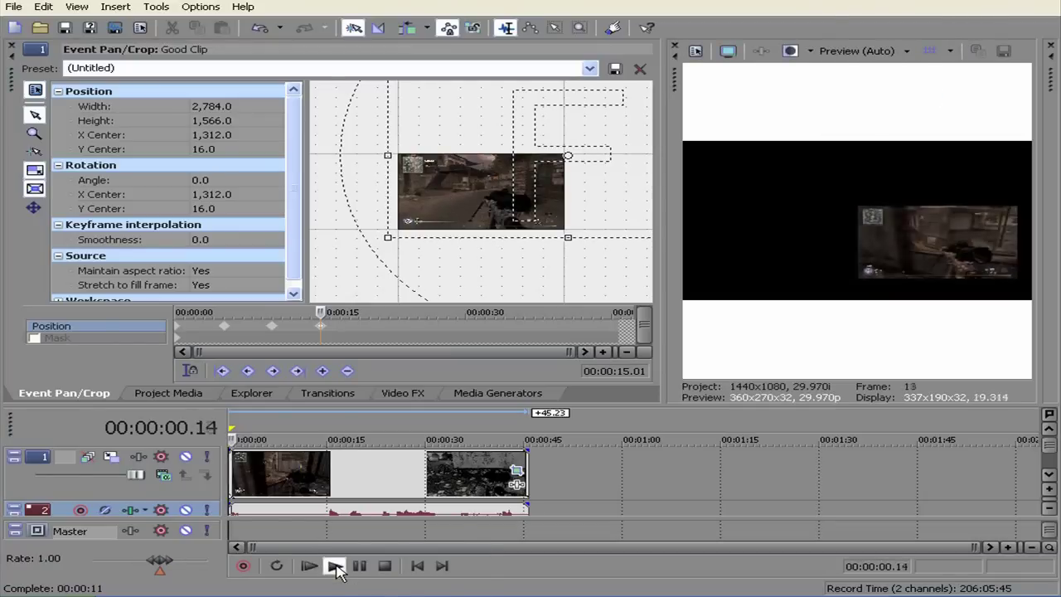
left_click(386, 566)
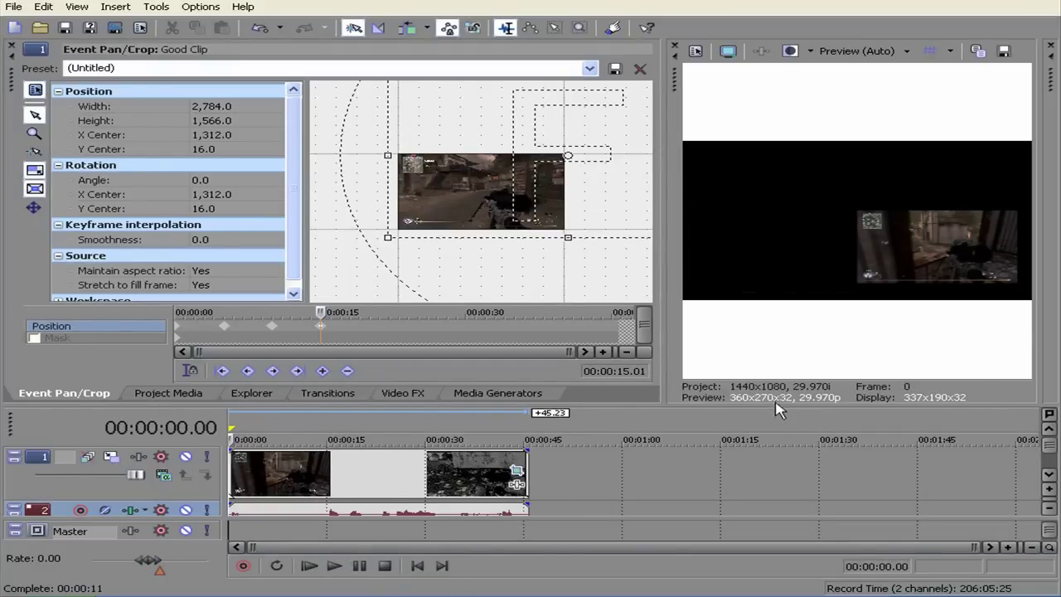
left_click_drag(779, 408, 779, 240)
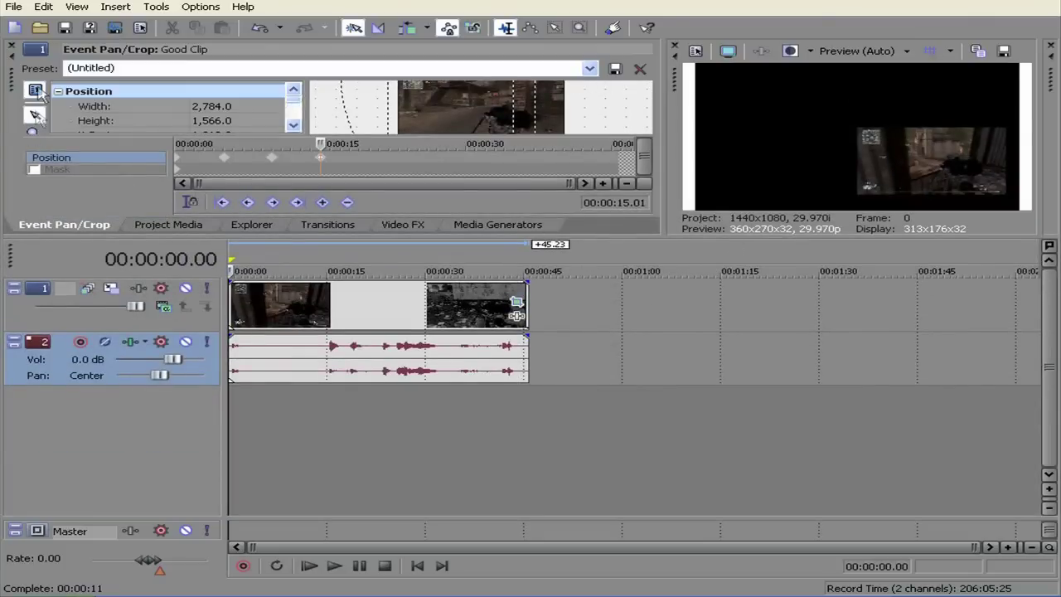
Add Modern Warfare 2 Vacation Style to the timeline, trim both edges, and move it to 0:00.
left_click(192, 227)
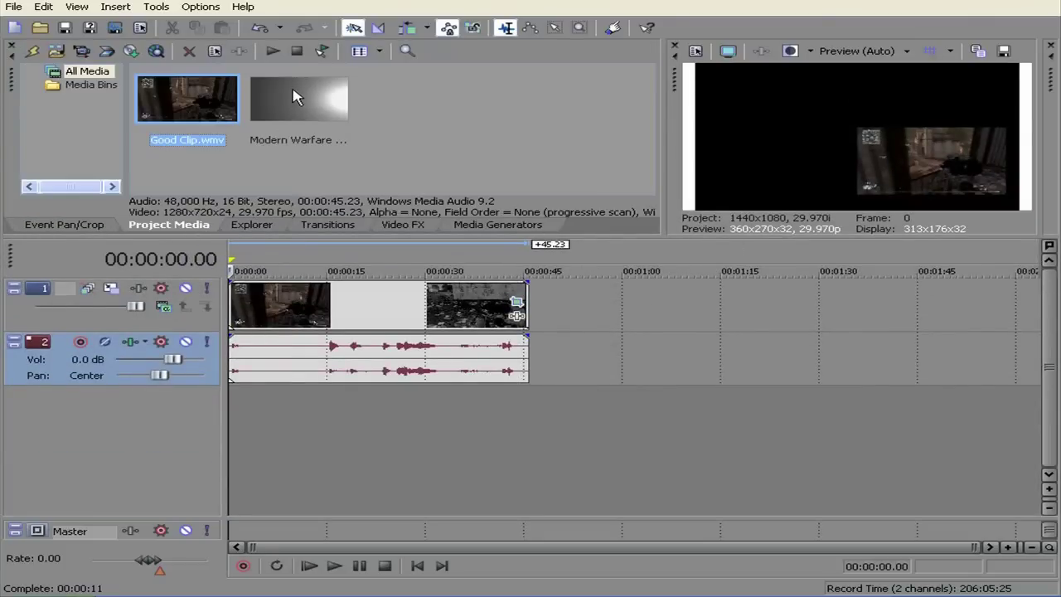
left_click_drag(294, 98, 221, 425)
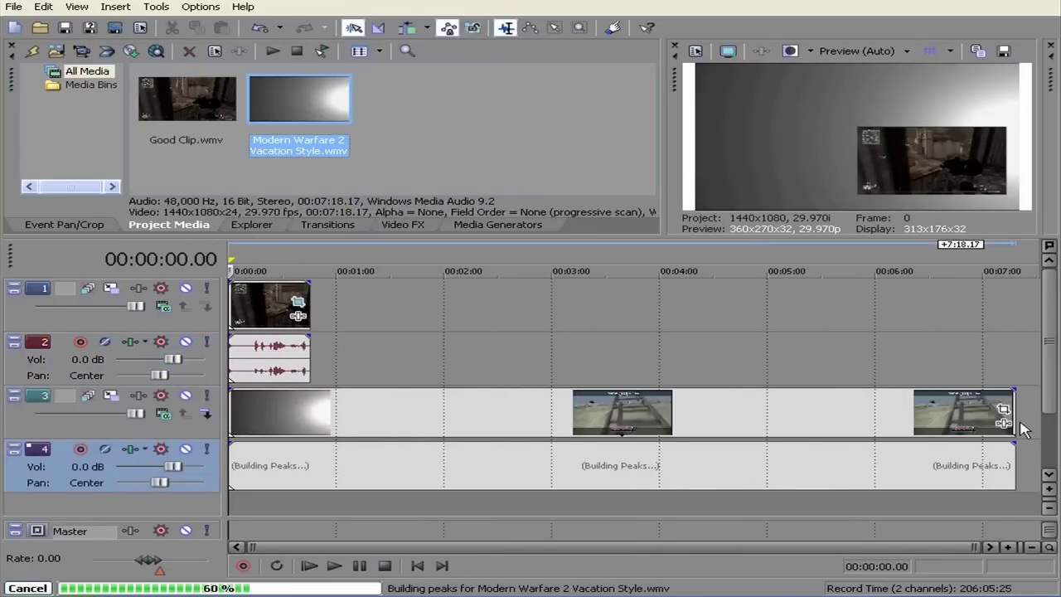
left_click_drag(1013, 419, 645, 418)
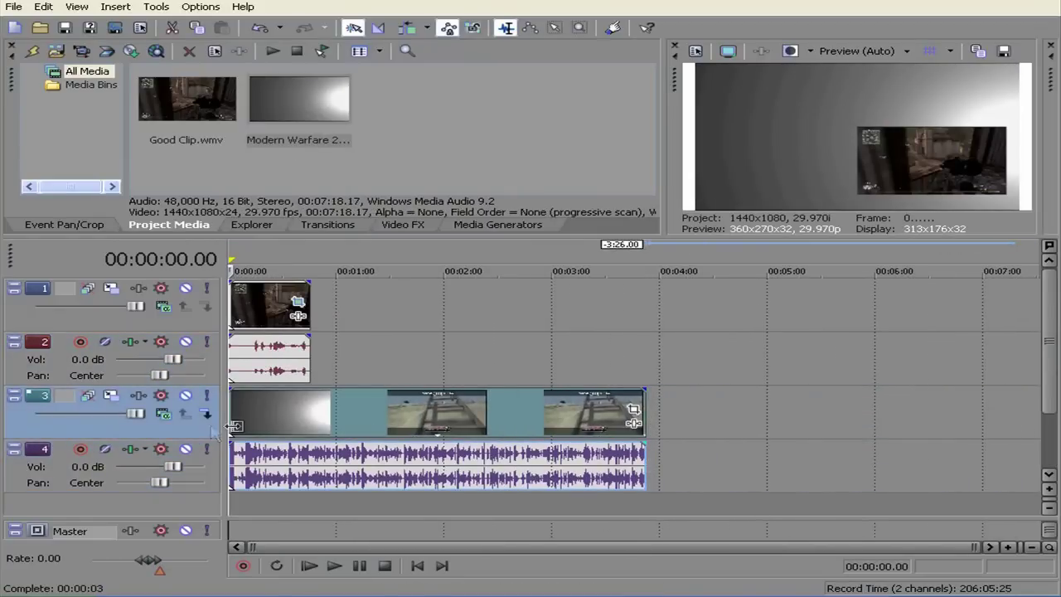
left_click_drag(235, 426, 403, 400)
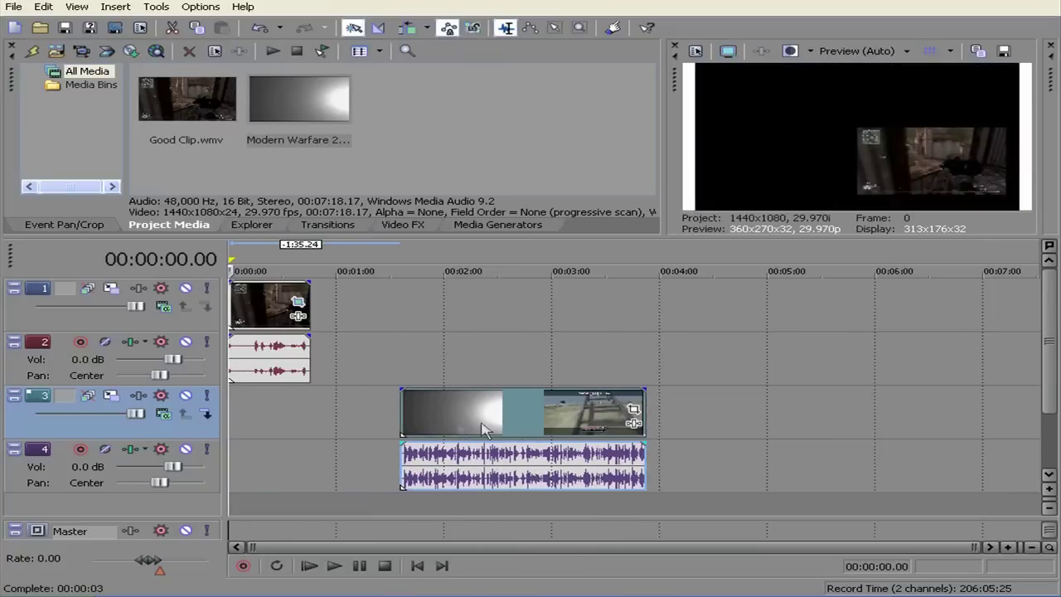
left_click_drag(485, 430, 313, 389)
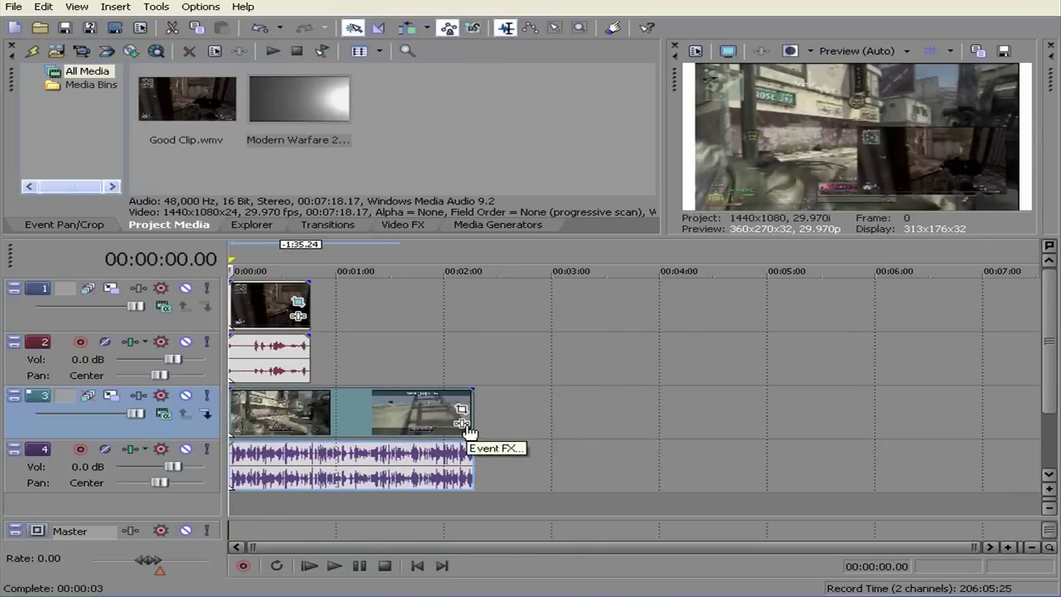
Trim the Modern Warfare 2 clip's end so it finishes with Good Clip.
left_click(466, 428)
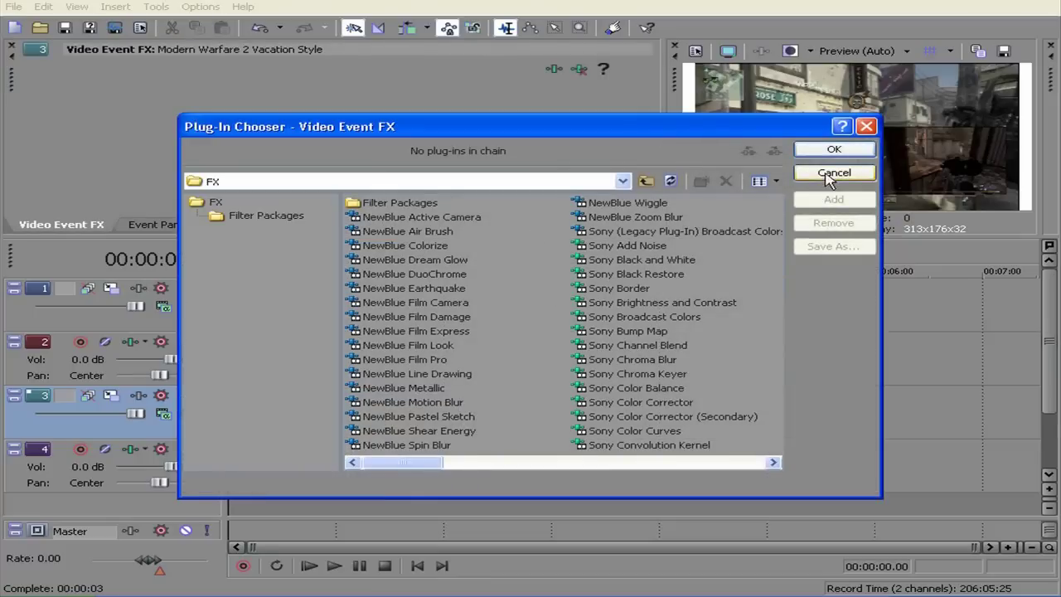
left_click(831, 174)
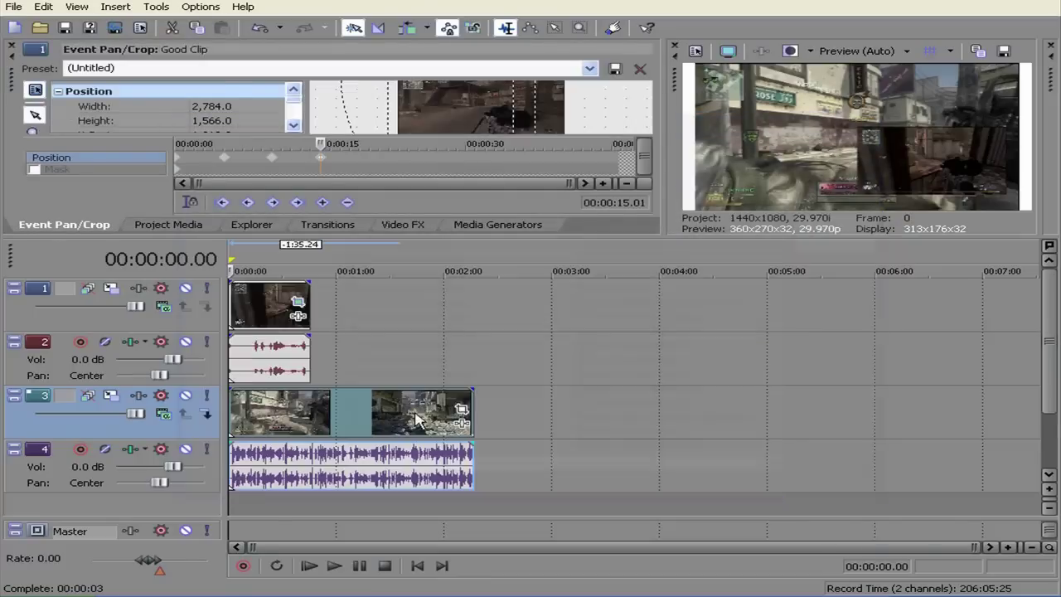
left_click_drag(462, 425, 431, 419)
left_click_drag(348, 412, 310, 412)
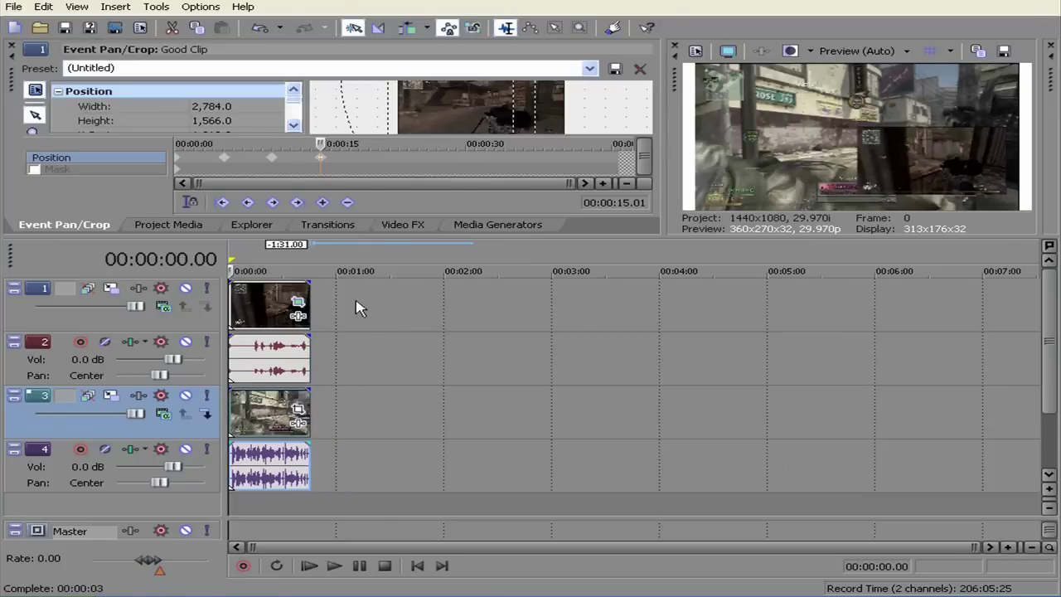
Size the Modern Warfare 2 Pan/Crop frame to 3,176 x 2,382 at X 1,476, Y 164, left of Good Clip.
left_click(300, 410)
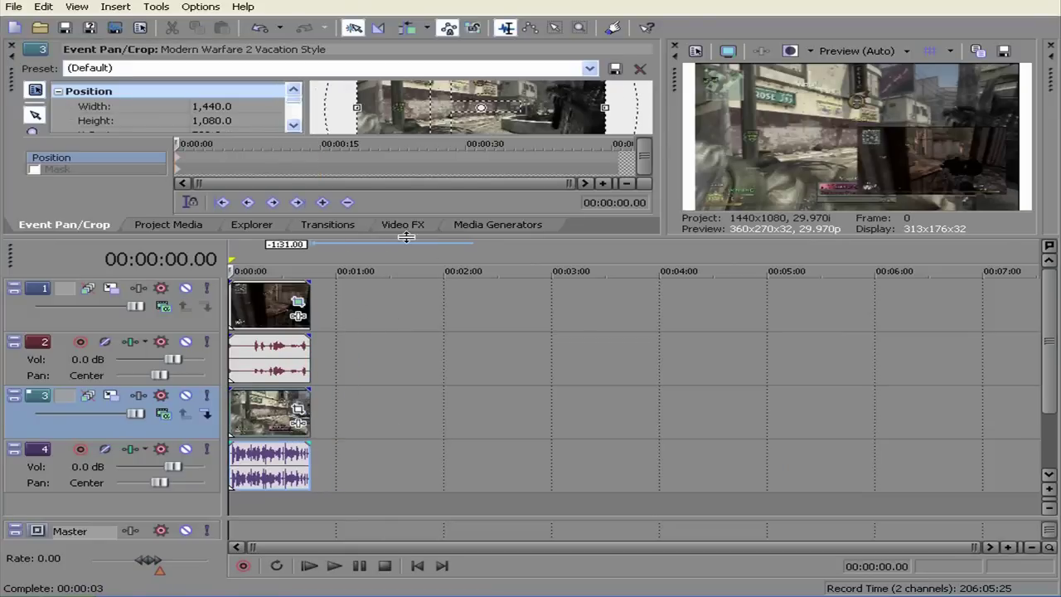
left_click_drag(399, 235, 386, 421)
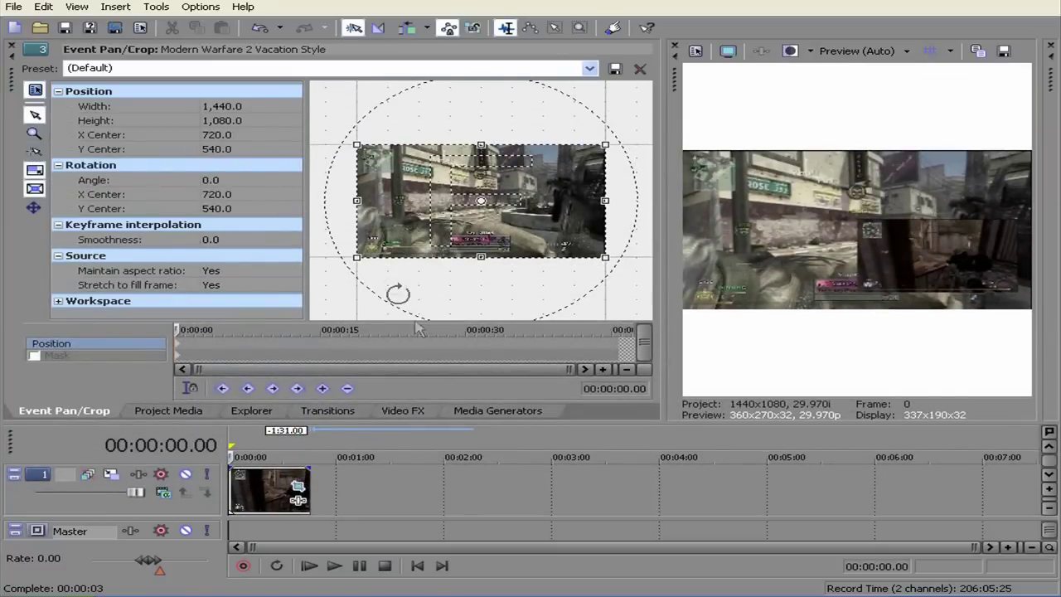
left_click_drag(357, 257, 222, 389)
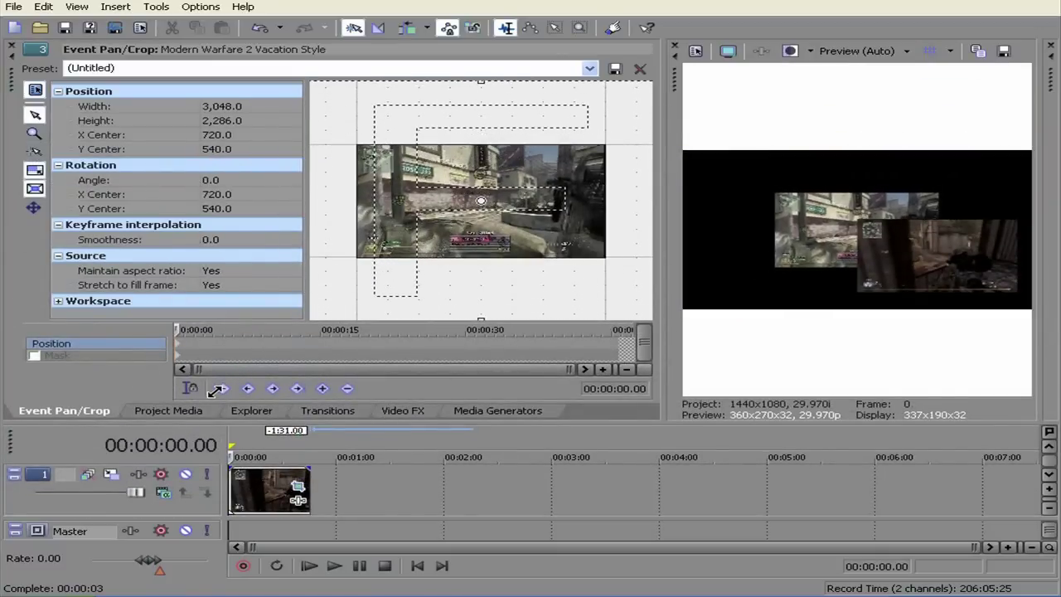
left_click_drag(403, 239, 533, 197)
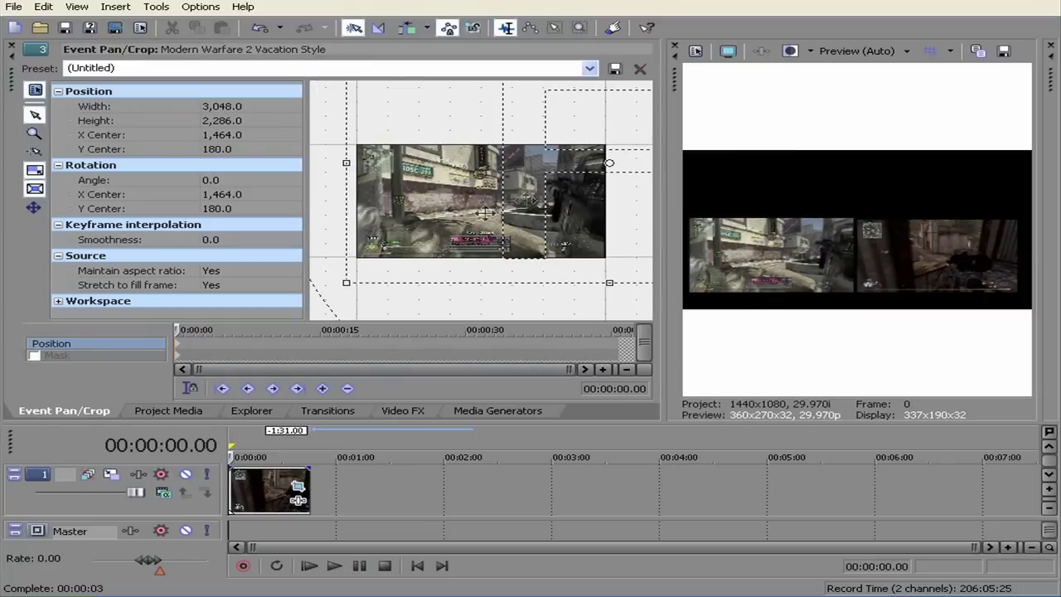
left_click_drag(345, 279, 328, 288)
left_click_drag(382, 252, 386, 248)
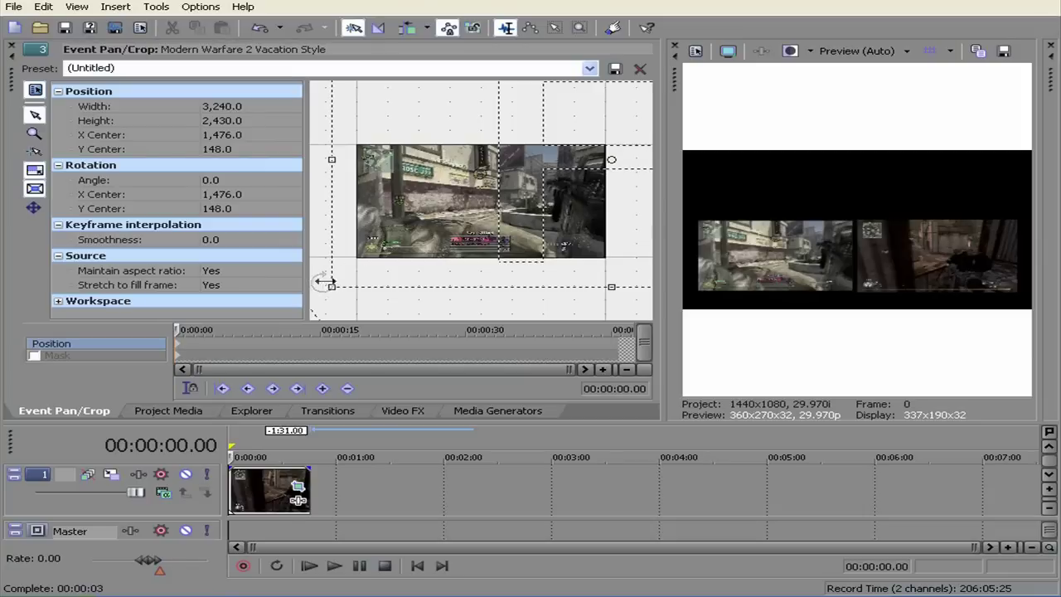
left_click_drag(332, 285, 333, 282)
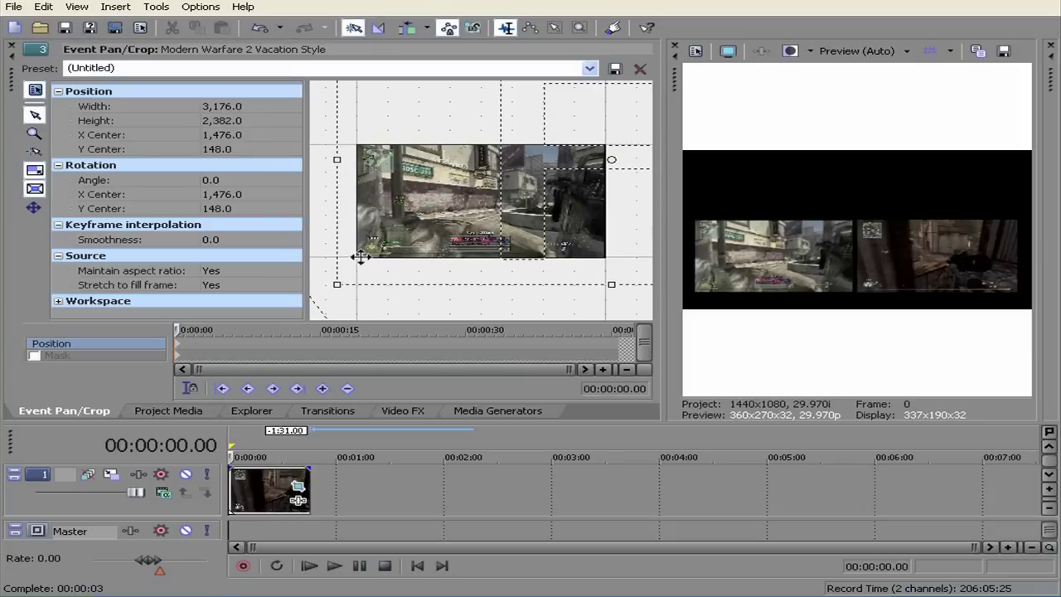
left_click_drag(361, 253, 361, 254)
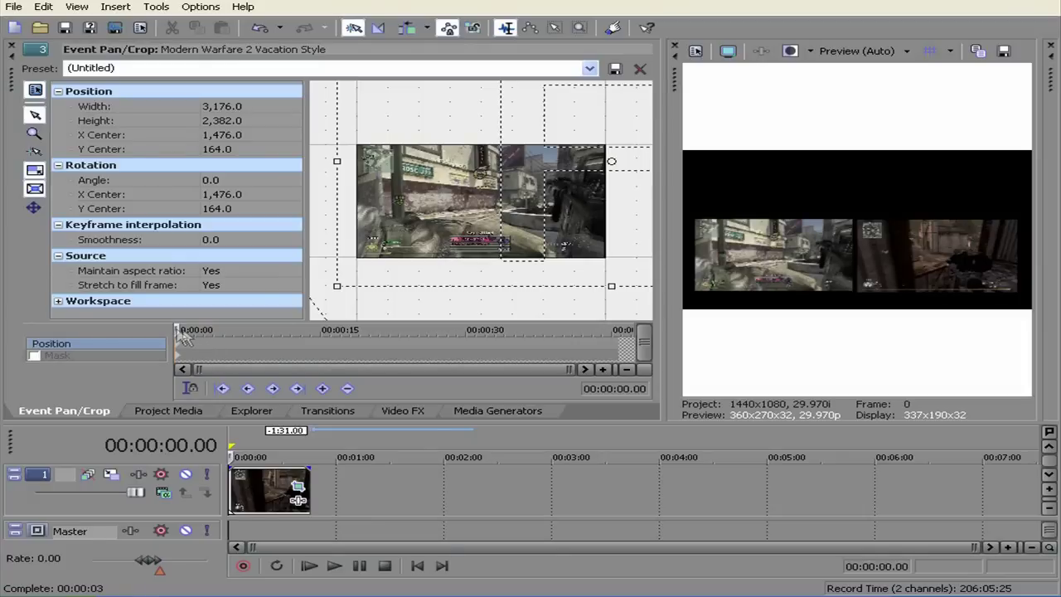
Keyframe the Modern Warfare 2 clip at about 5 seconds, raised toward the top of the frame.
left_click_drag(182, 334, 184, 329)
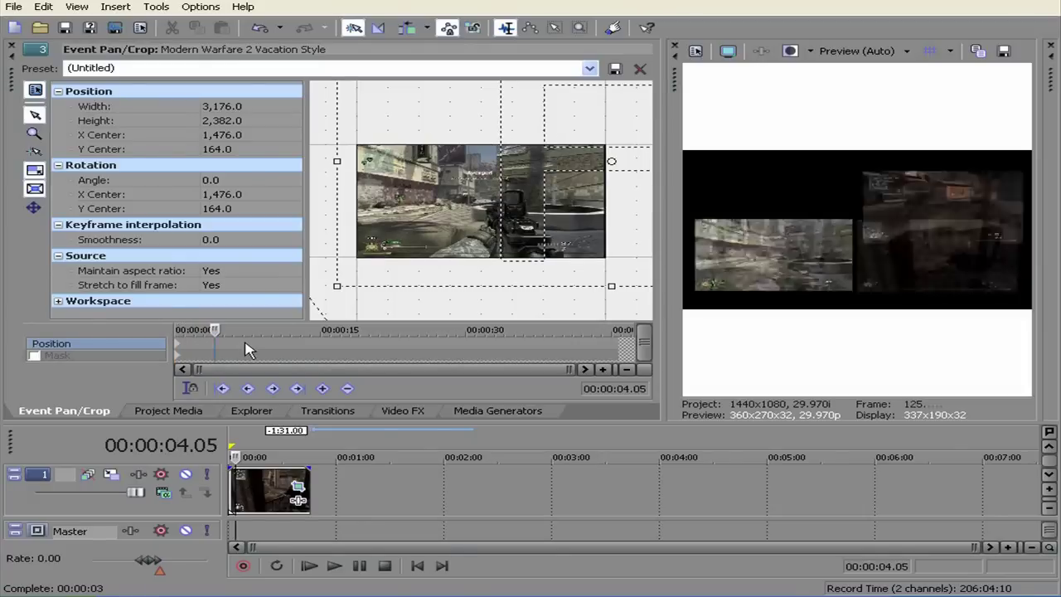
key("space")
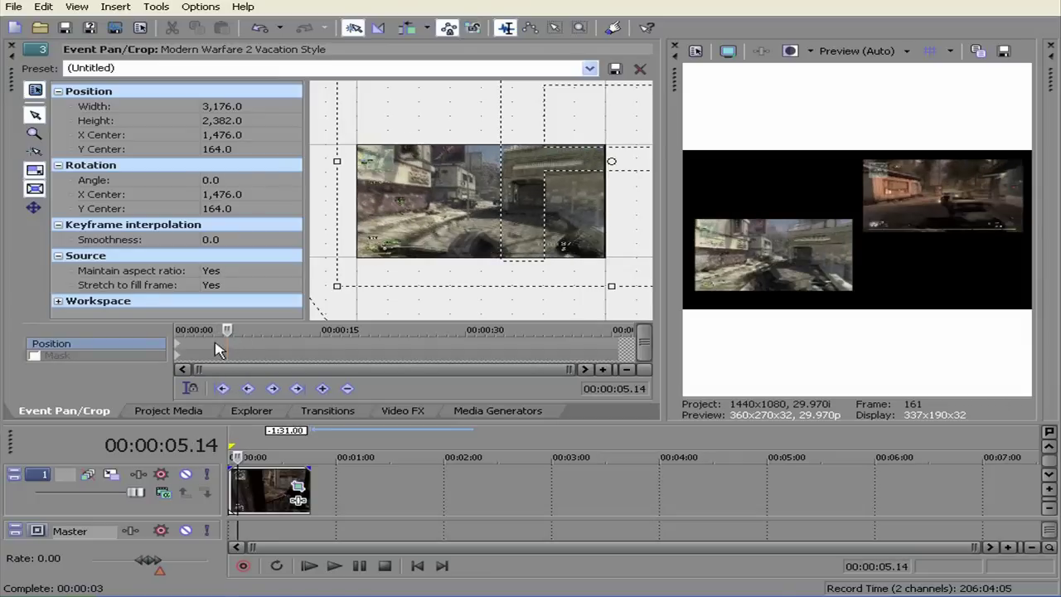
left_click(322, 387)
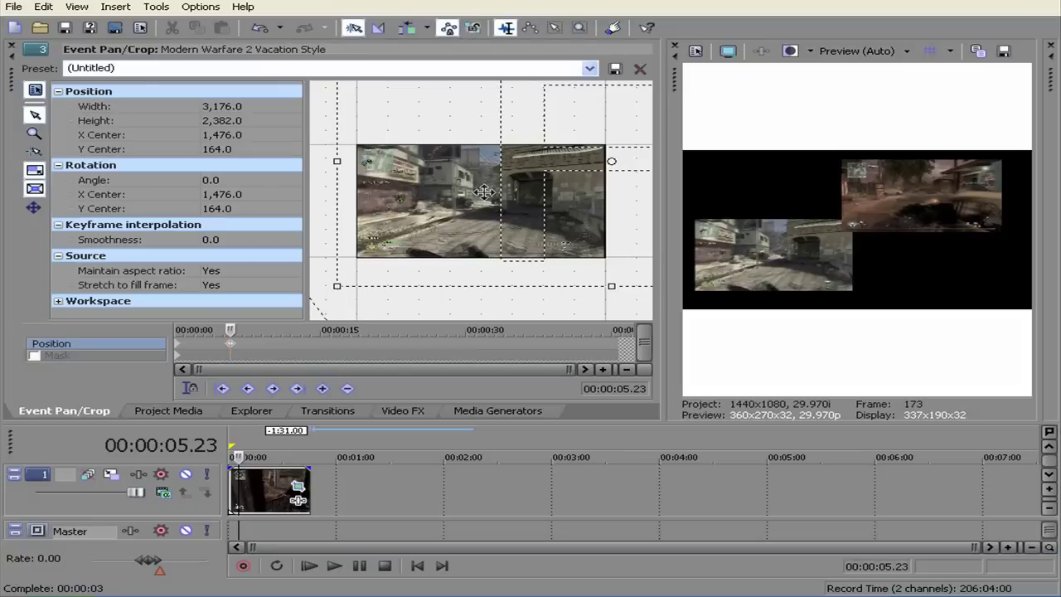
left_click_drag(484, 192, 501, 285)
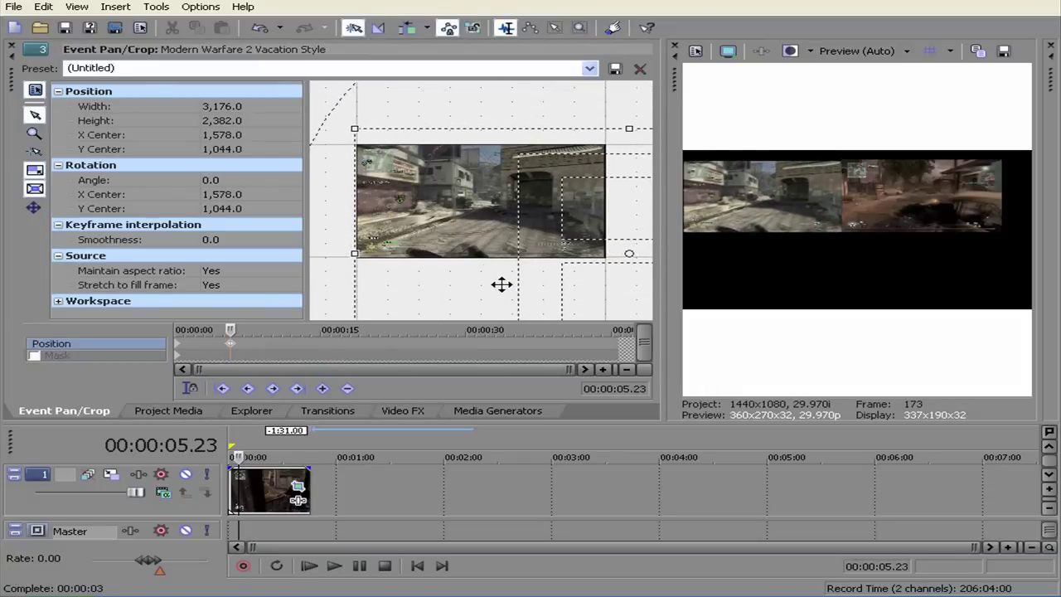
Around 10 seconds, slide the Modern Warfare 2 clip over to the right side.
left_click(282, 350)
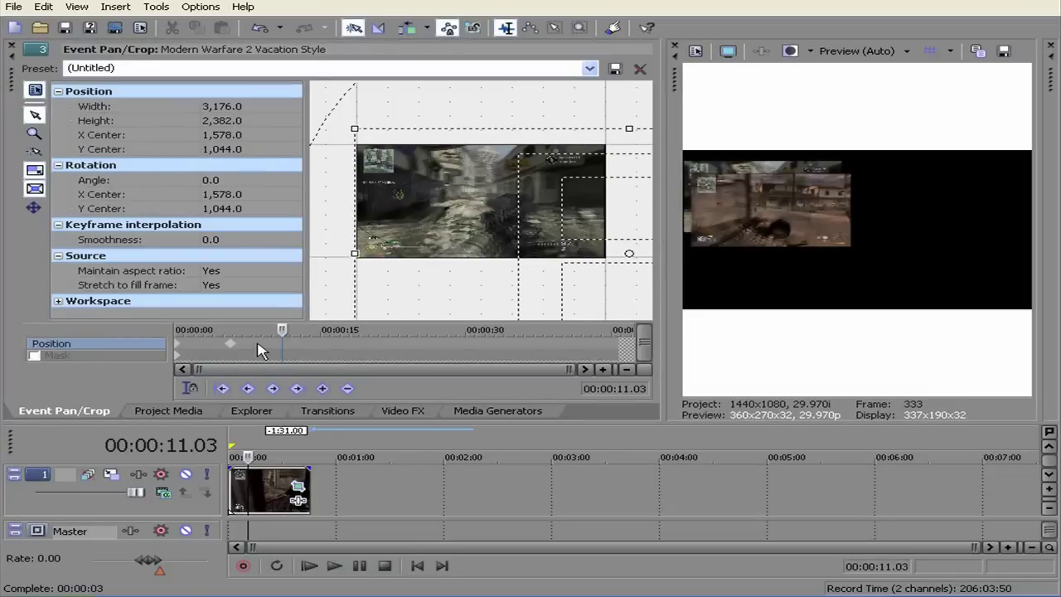
key("Left")
key("Left")
key("Left")
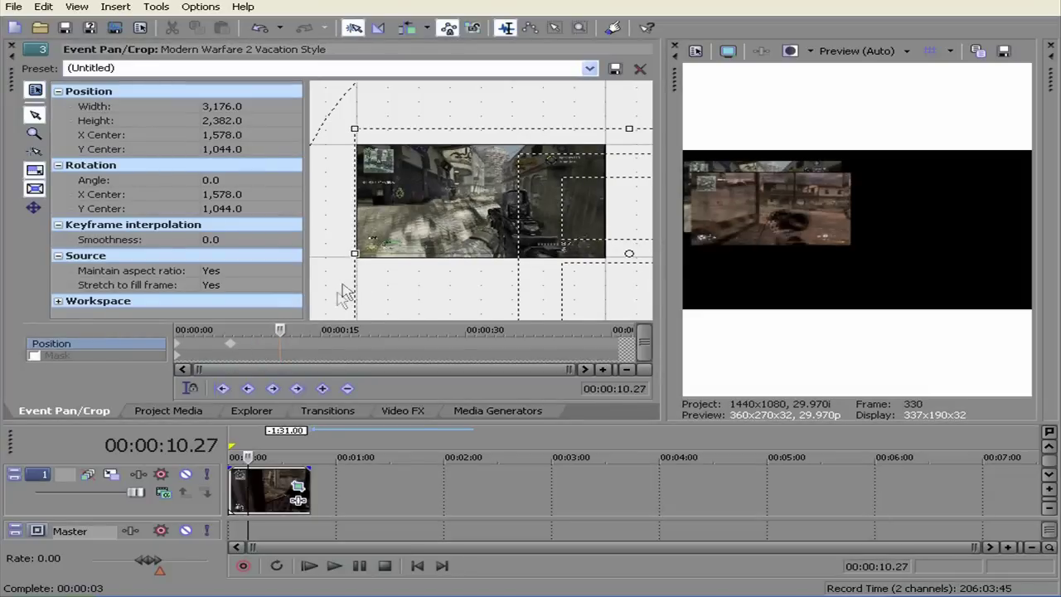
key("Left")
key("Left")
key("Left")
key("Left")
key("Left")
key("Left")
left_click_drag(322, 247, 276, 227)
left_click_drag(580, 235, 484, 220)
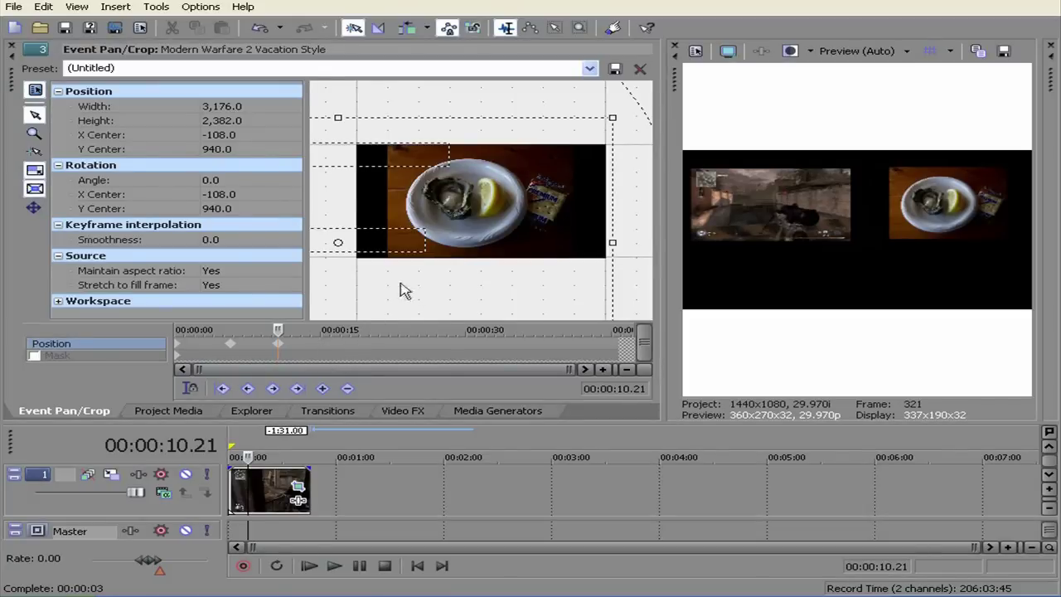
Keyframe it at 15.11 seconds dropped level with Good Clip (X -66, Y 36), then close Pan/Crop.
left_click(323, 335)
left_click(322, 388)
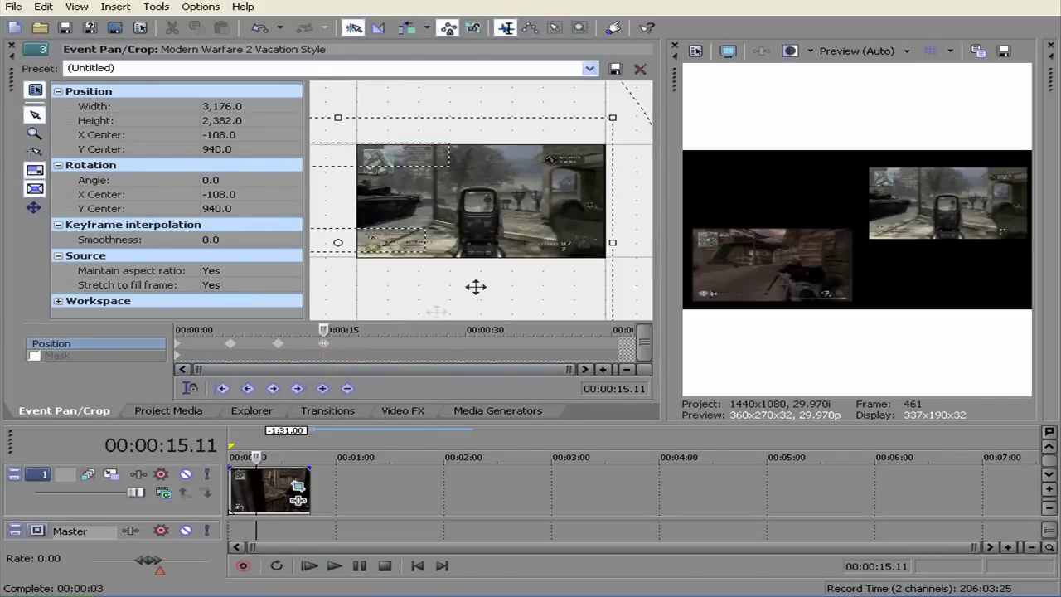
left_click_drag(475, 287, 478, 177)
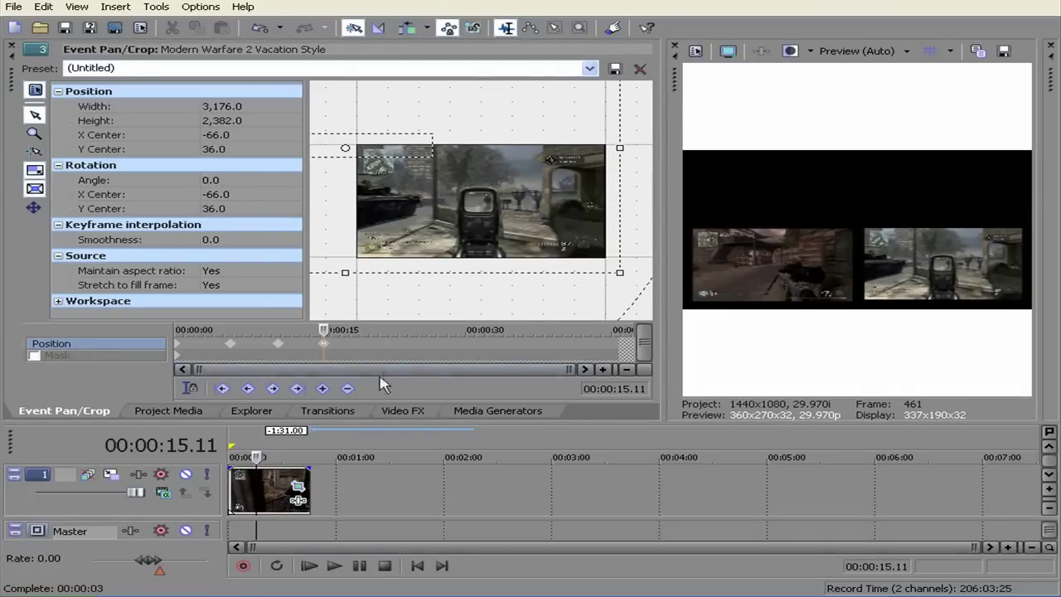
left_click(13, 48)
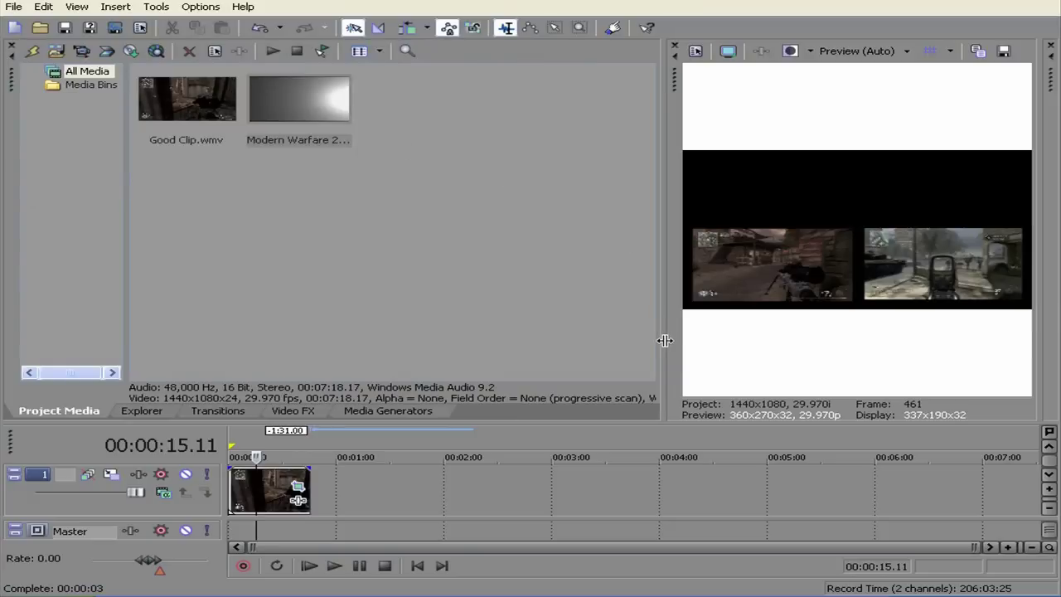
Widen the preview and heighten the timeline to show all three tracks, back at 00:00:00.00.
left_click_drag(664, 340, 485, 330)
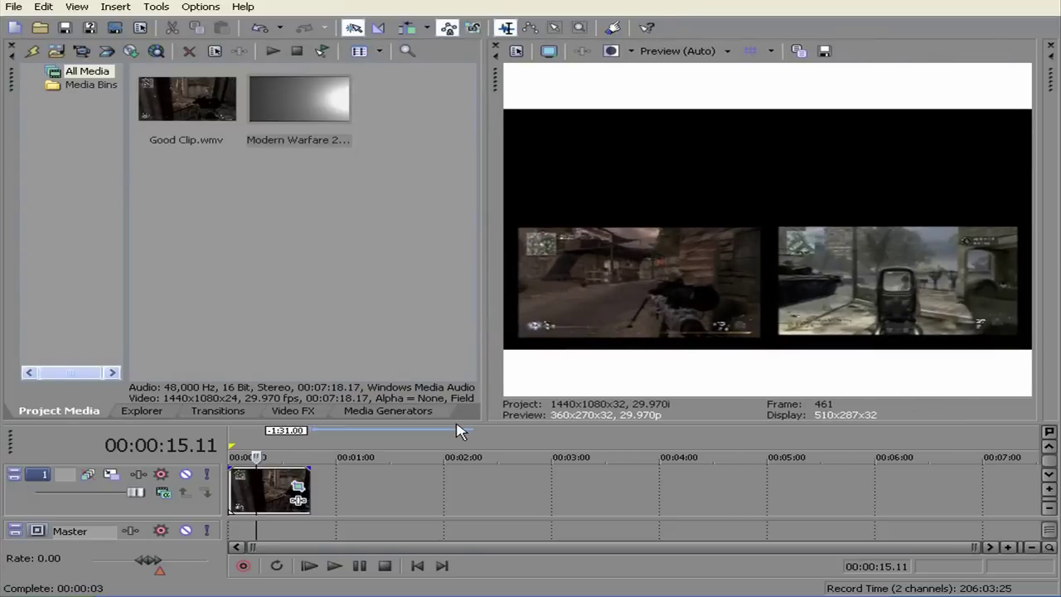
left_click_drag(460, 432, 444, 321)
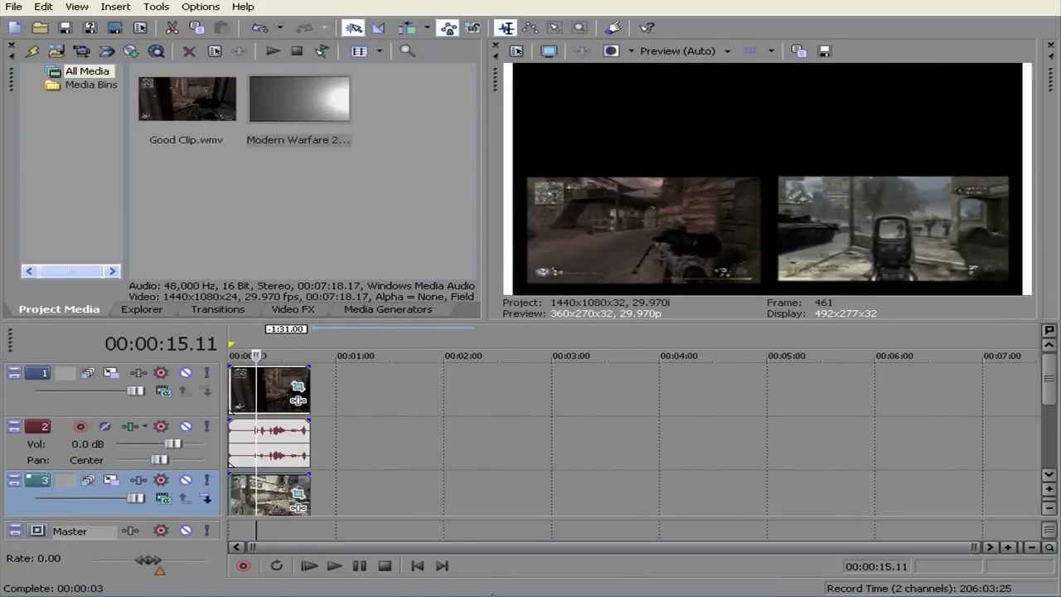
left_click(417, 565)
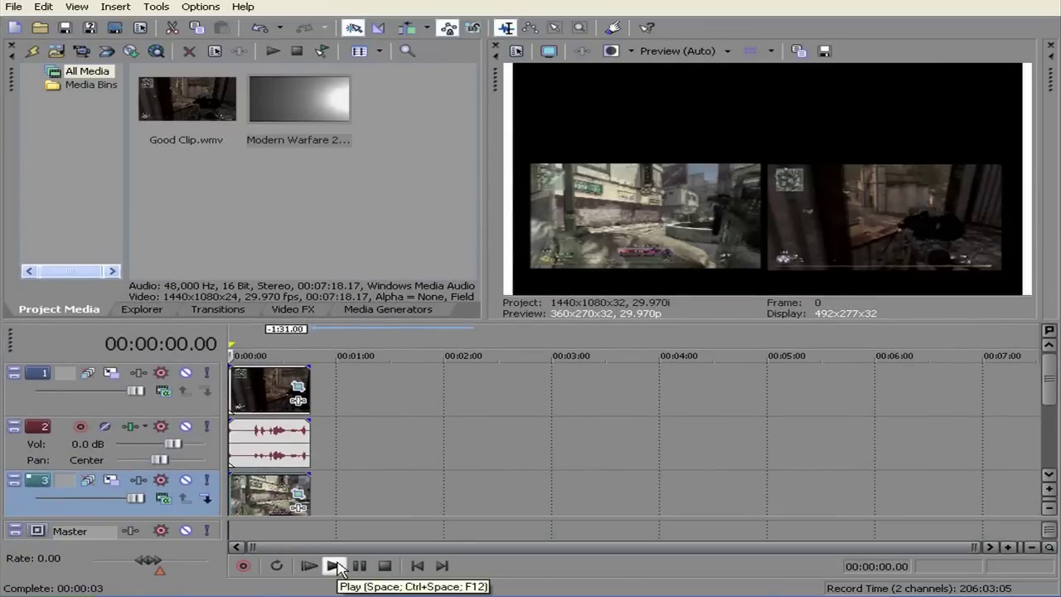
Play the side-by-side clips from the start twice, stopping each time.
left_click(333, 565)
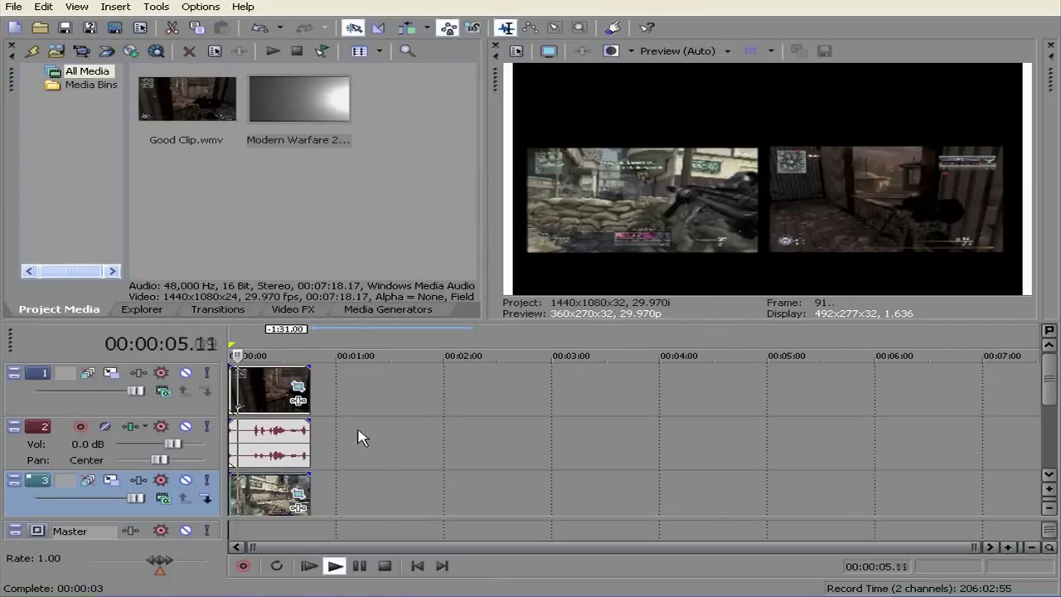
left_click(387, 567)
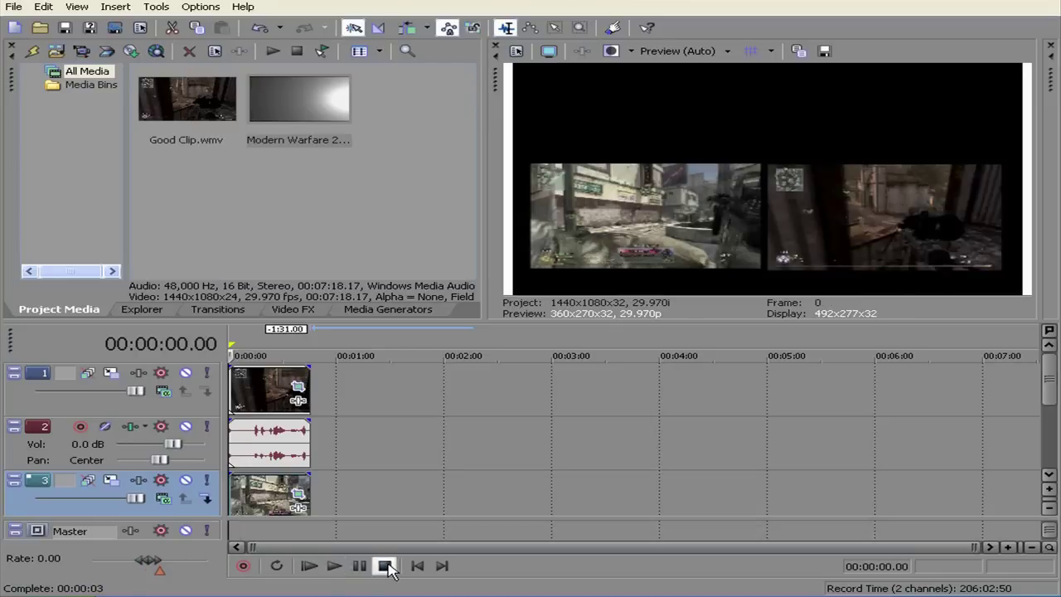
left_click(332, 566)
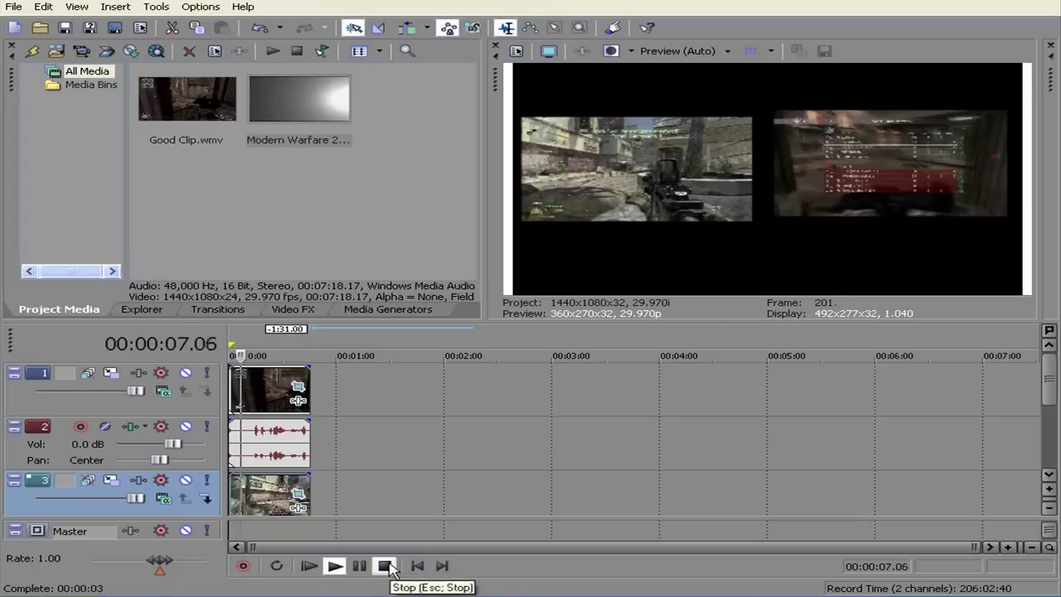
left_click(388, 569)
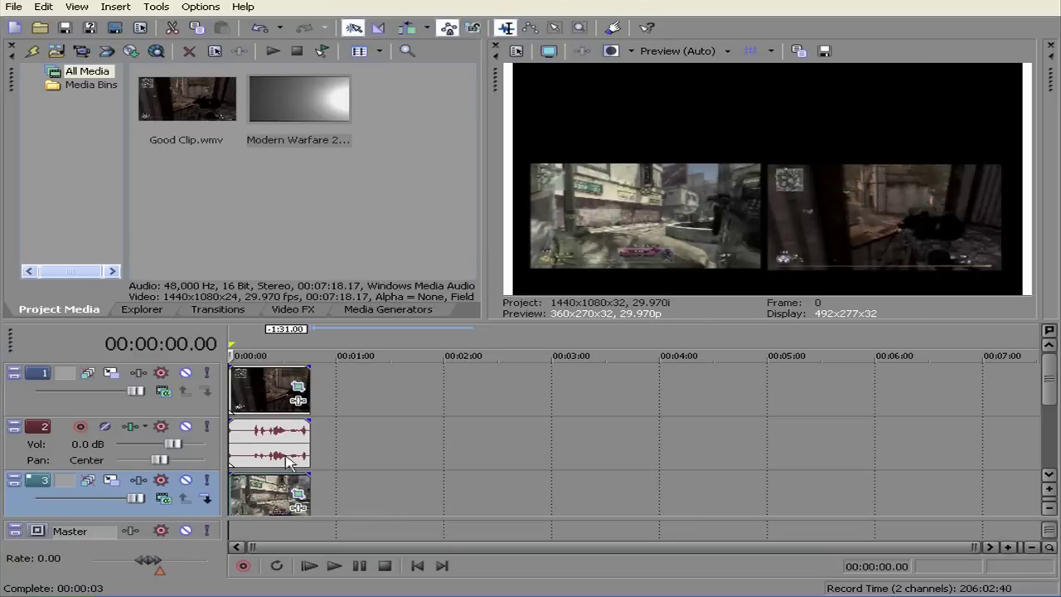
Trim the right ends of both gameplay clips and their audio to the same shorter length.
left_click_drag(311, 399, 264, 400)
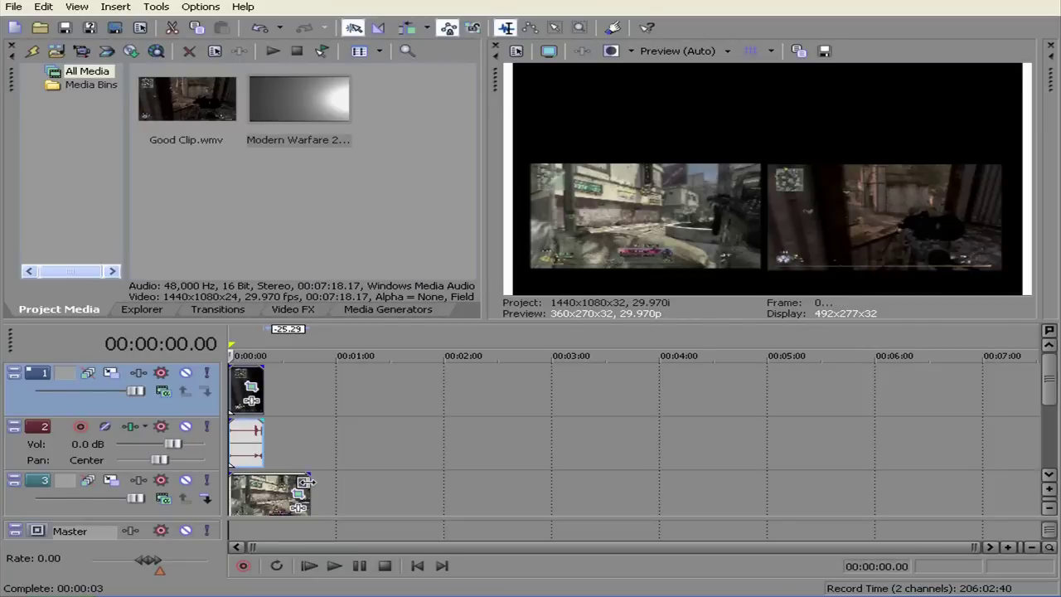
left_click_drag(310, 496, 264, 495)
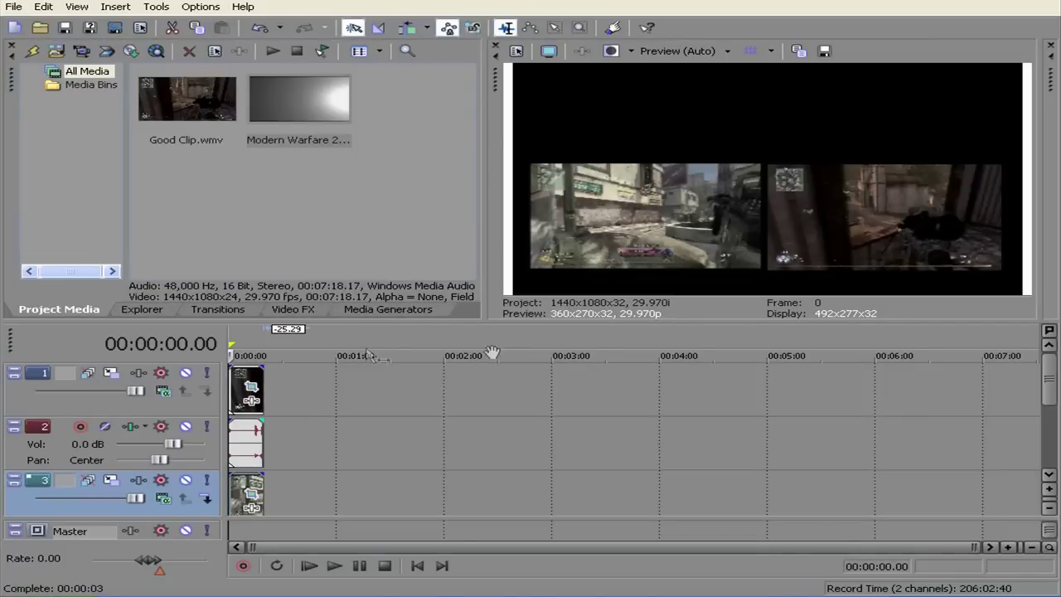
left_click_drag(1048, 391, 1051, 456)
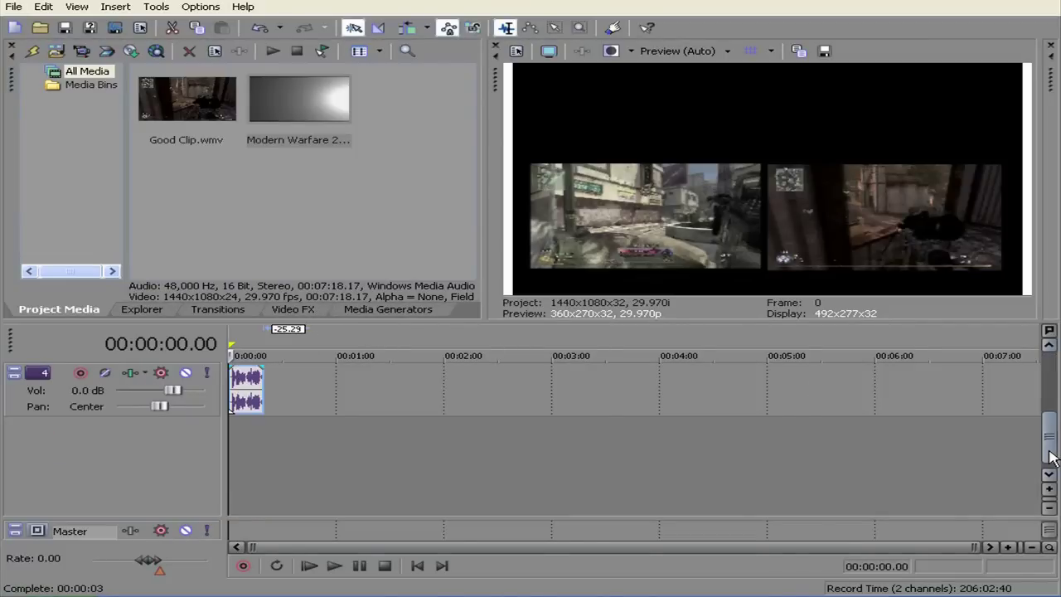
Add the Checkerboard Small Tiles media generator to the timeline on a new track.
left_click(387, 309)
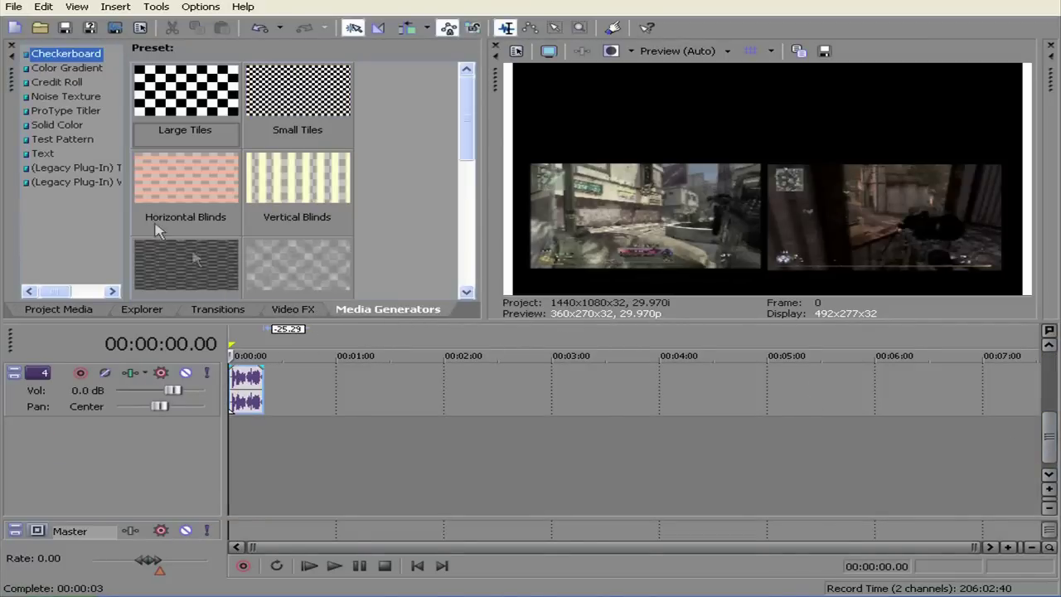
left_click(60, 126)
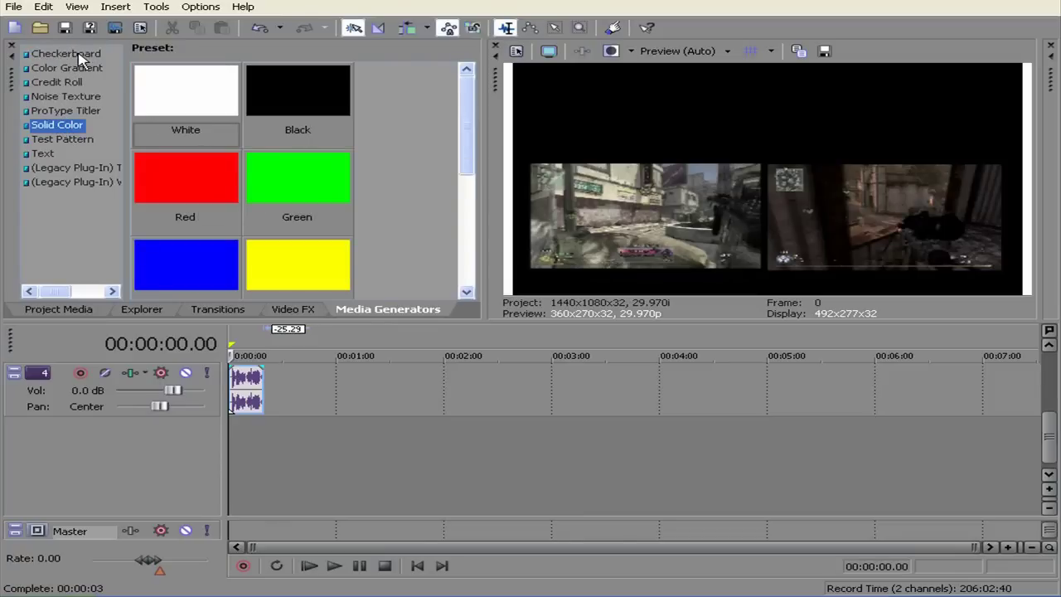
key("Up")
key("Up")
key("Up")
key("Up")
key("Up")
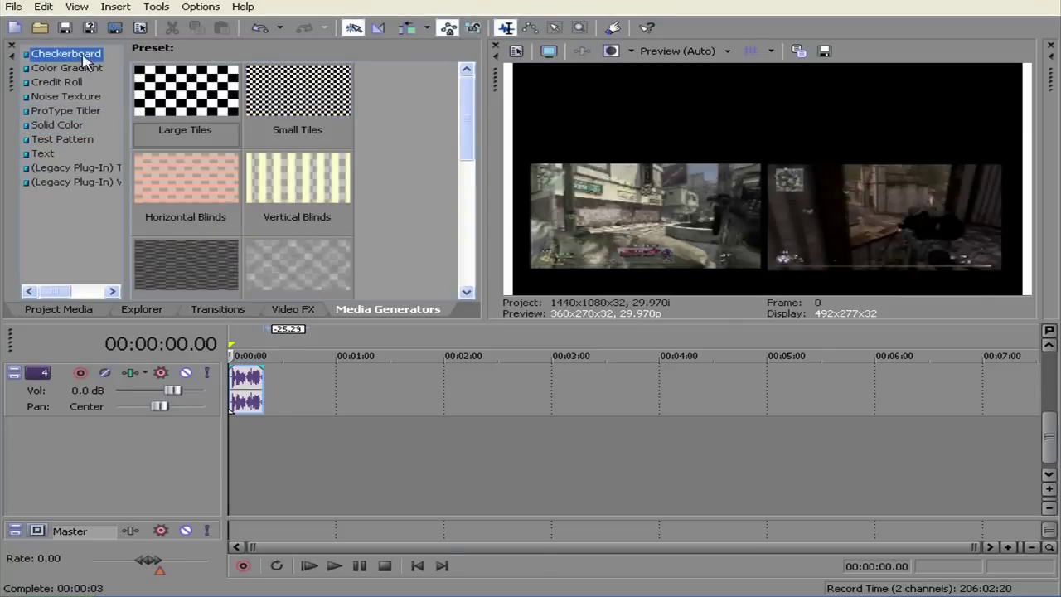
left_click(319, 96)
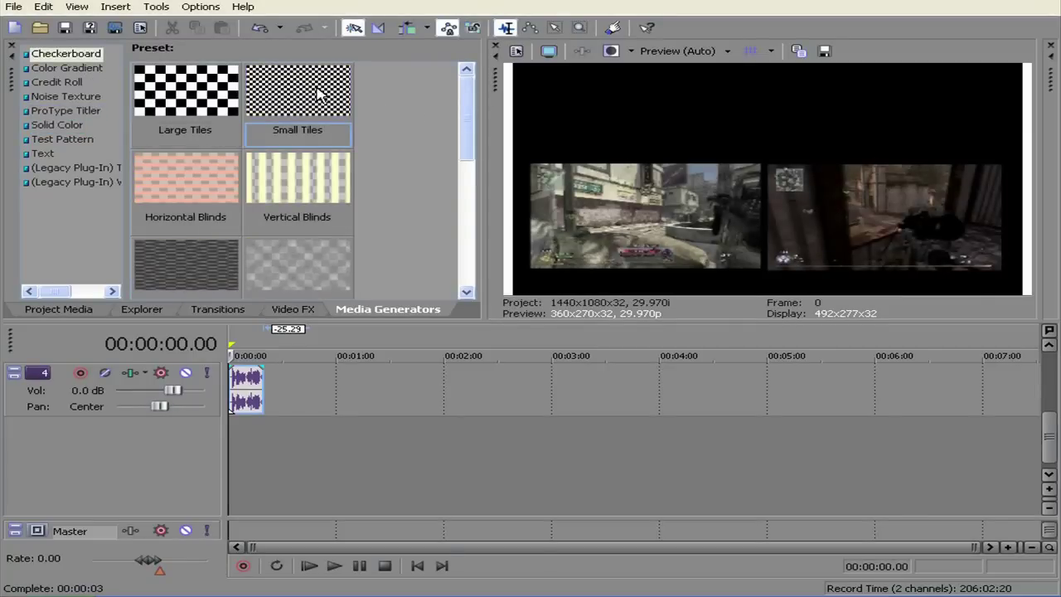
left_click_drag(292, 153, 264, 439)
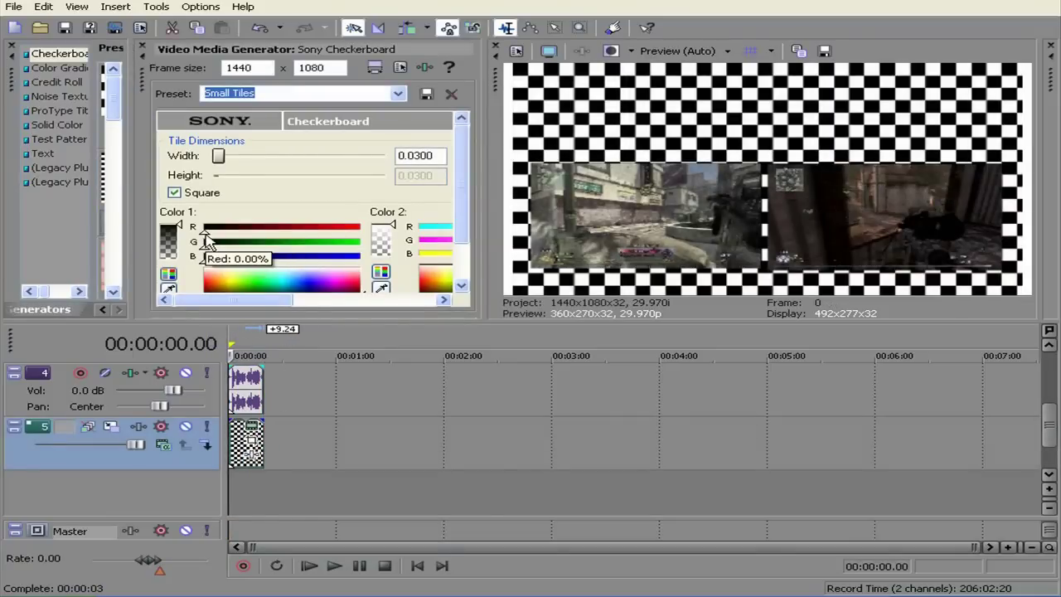
Recolour the Small Tiles checkerboard with green and blue tiles using the colour sliders and spectrum.
left_click_drag(207, 231, 336, 236)
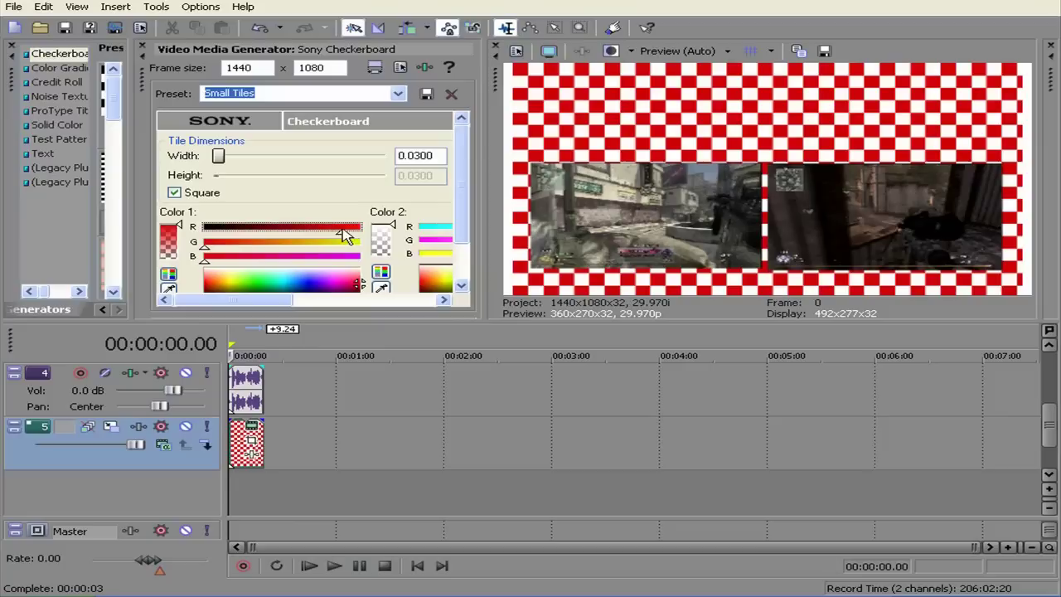
left_click_drag(329, 242, 307, 237)
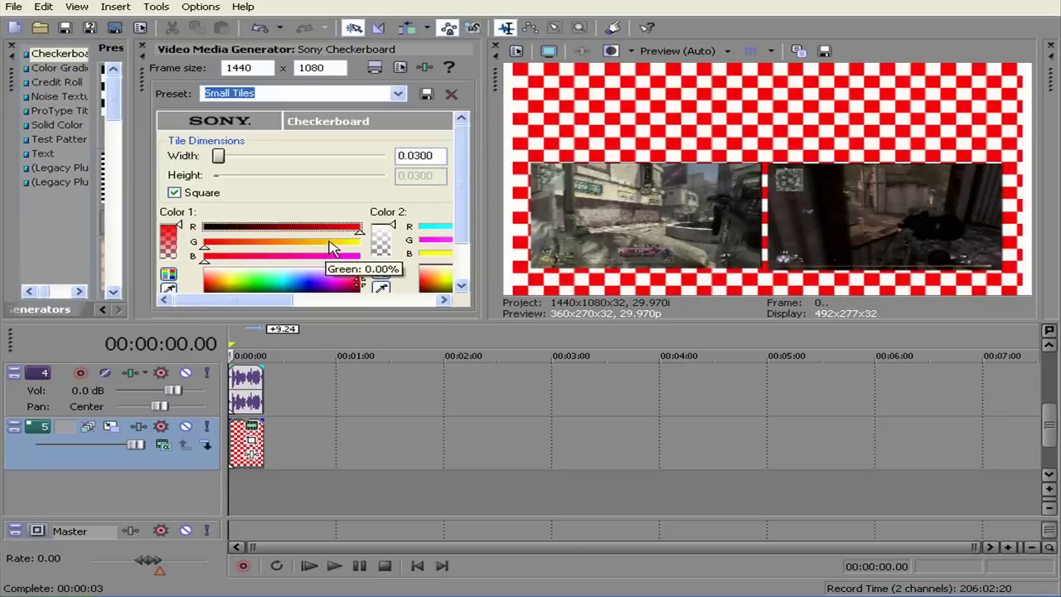
left_click(297, 282)
left_click(305, 282)
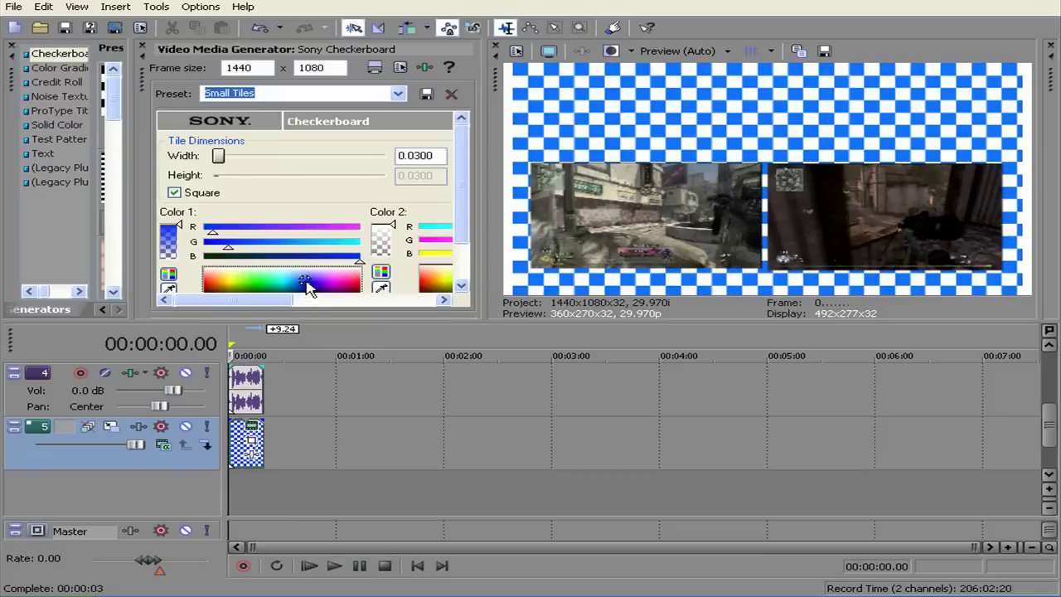
left_click_drag(307, 284, 131, 215)
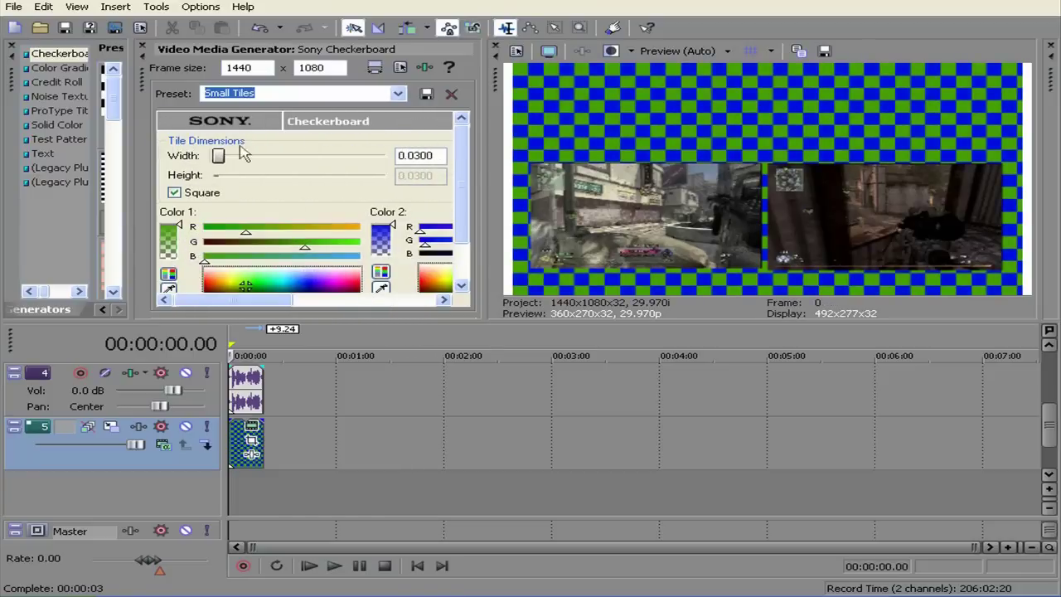
left_click(141, 47)
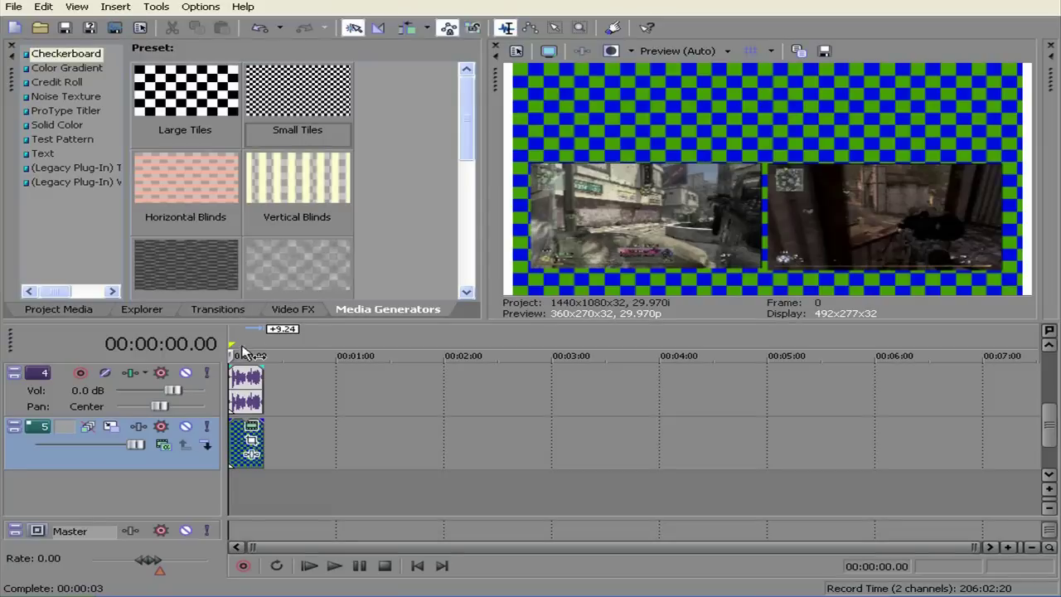
Open Event Pan/Crop for the Good Clip event and select one of its motion keyframes.
left_click(251, 439)
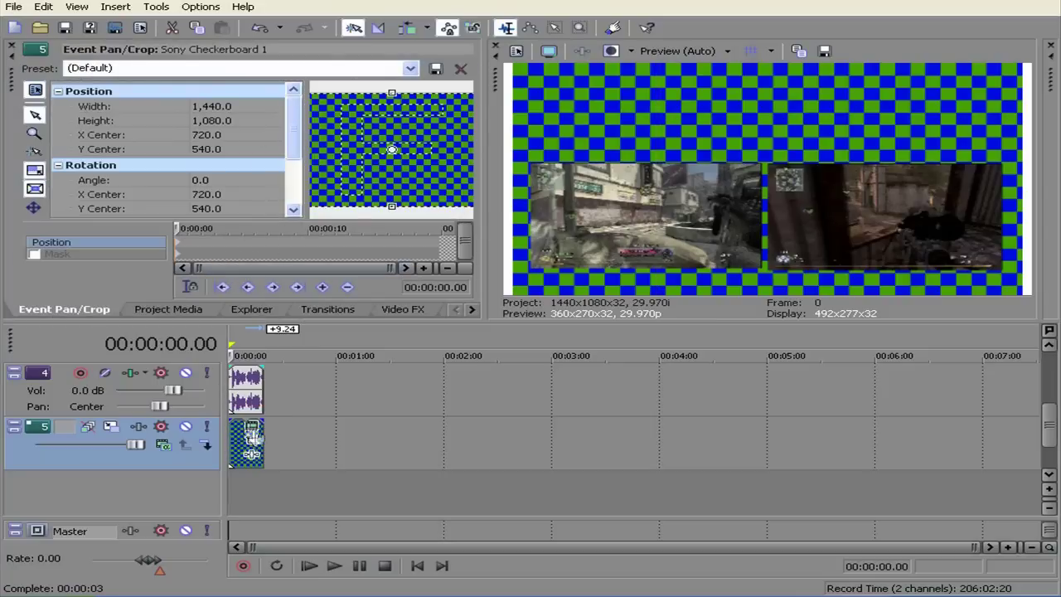
left_click_drag(1048, 427, 1048, 369)
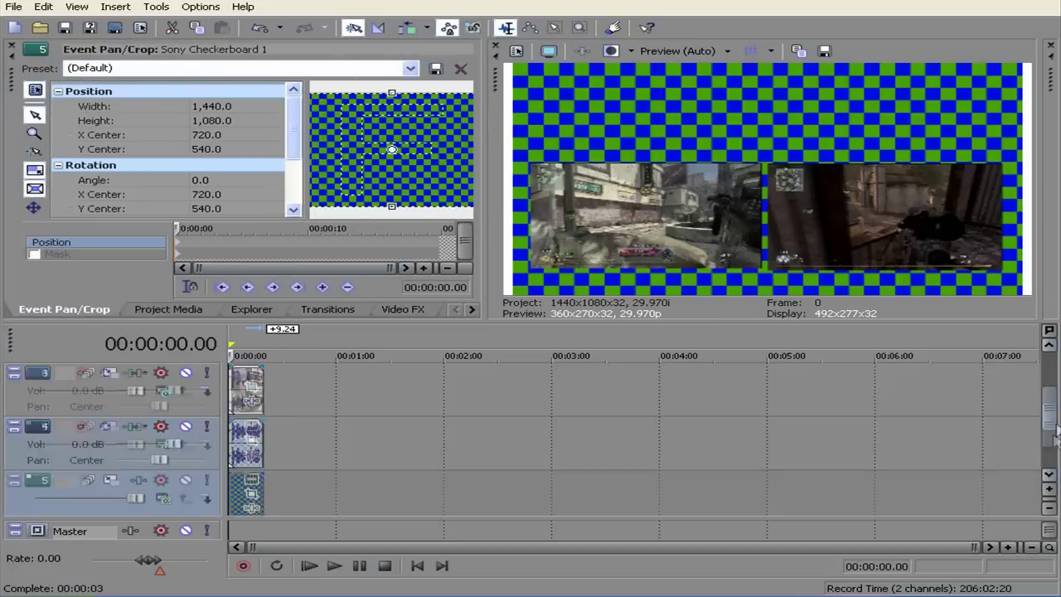
left_click(251, 388)
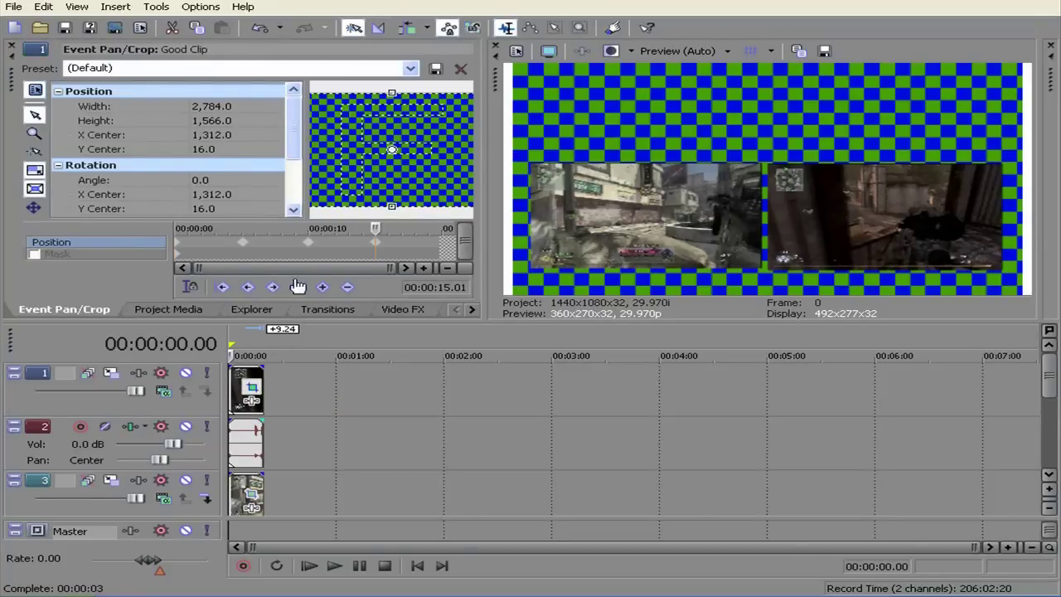
left_click(176, 242)
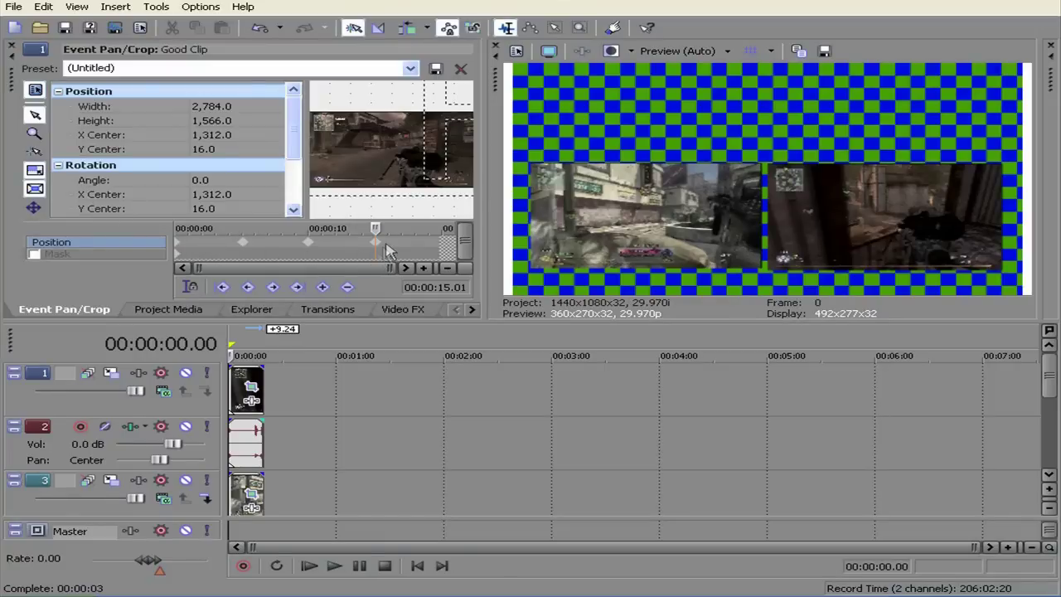
Save the Good Clip's pan/crop motion as a preset named 'double screen move'.
left_click(369, 68)
type("double screen move")
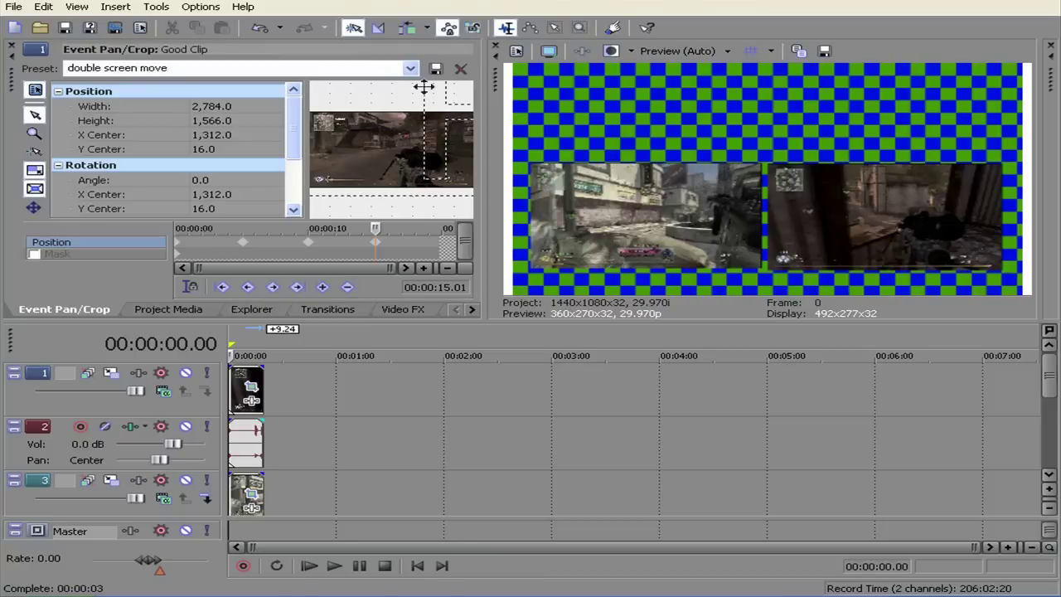
left_click(435, 75)
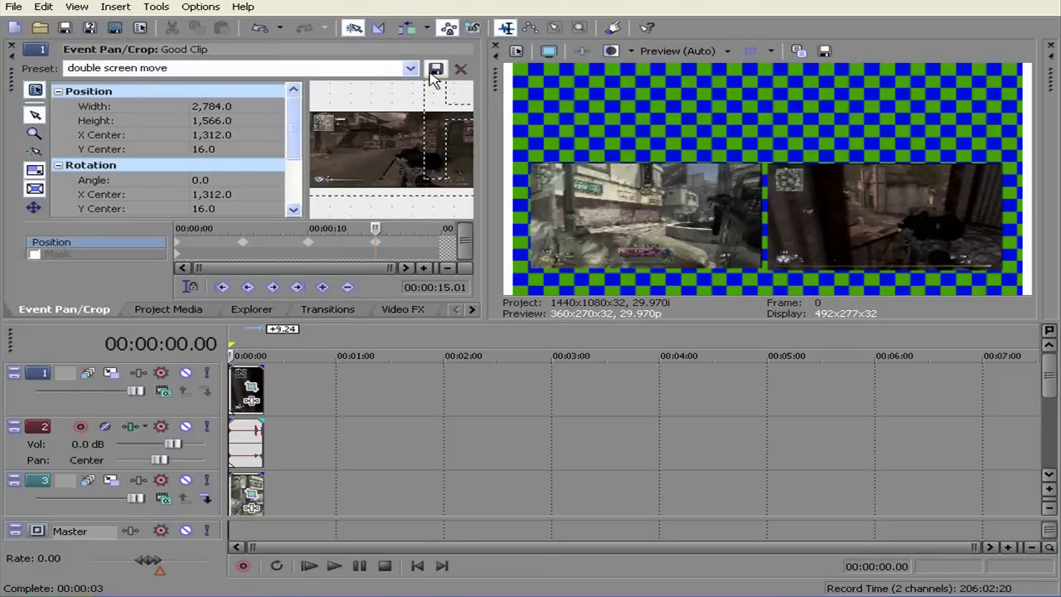
left_click(435, 70)
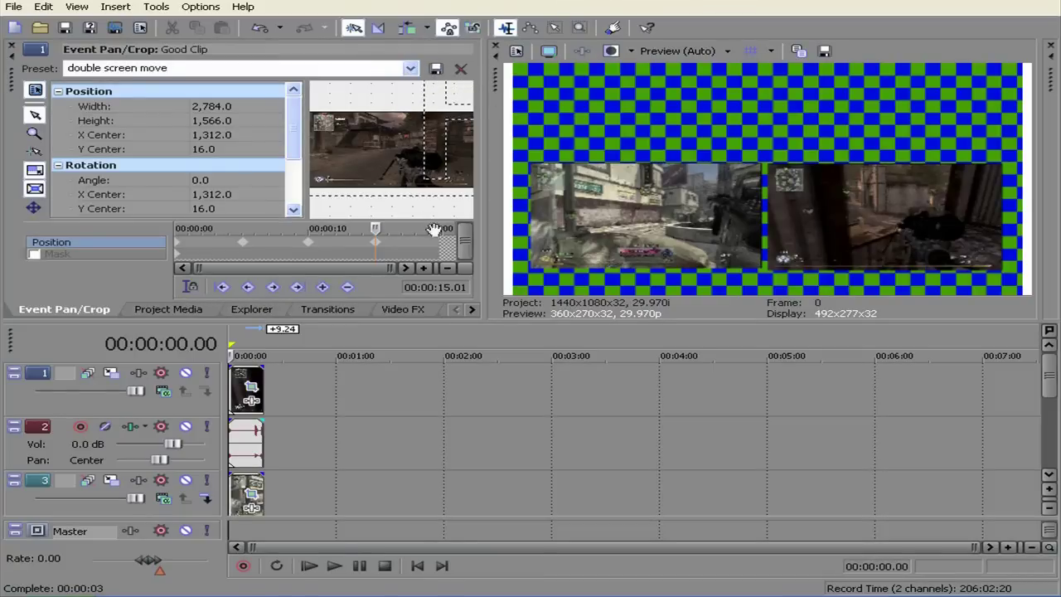